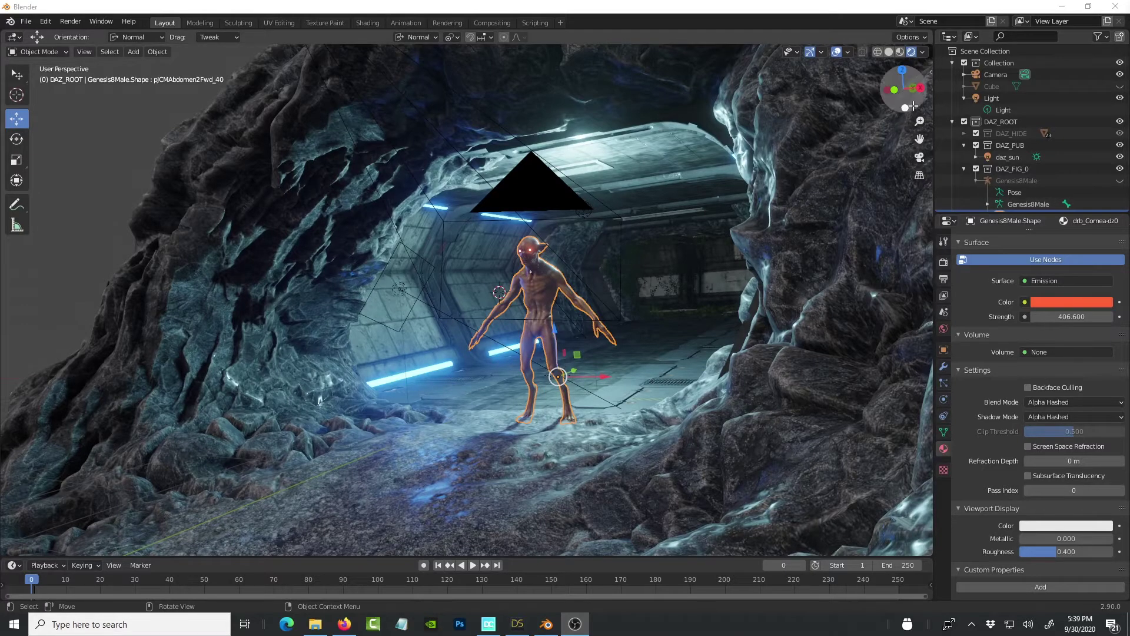
Orbit the Blender view around the alien and along the cave corridor.
left_click_drag(902, 88, 907, 89)
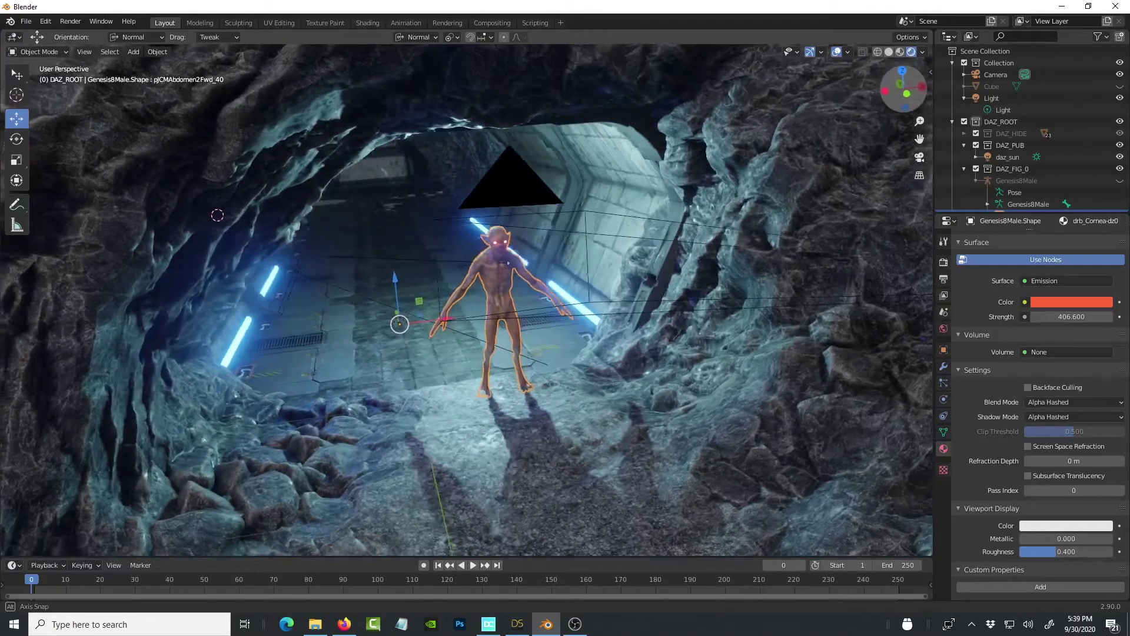
left_click_drag(907, 89, 914, 107)
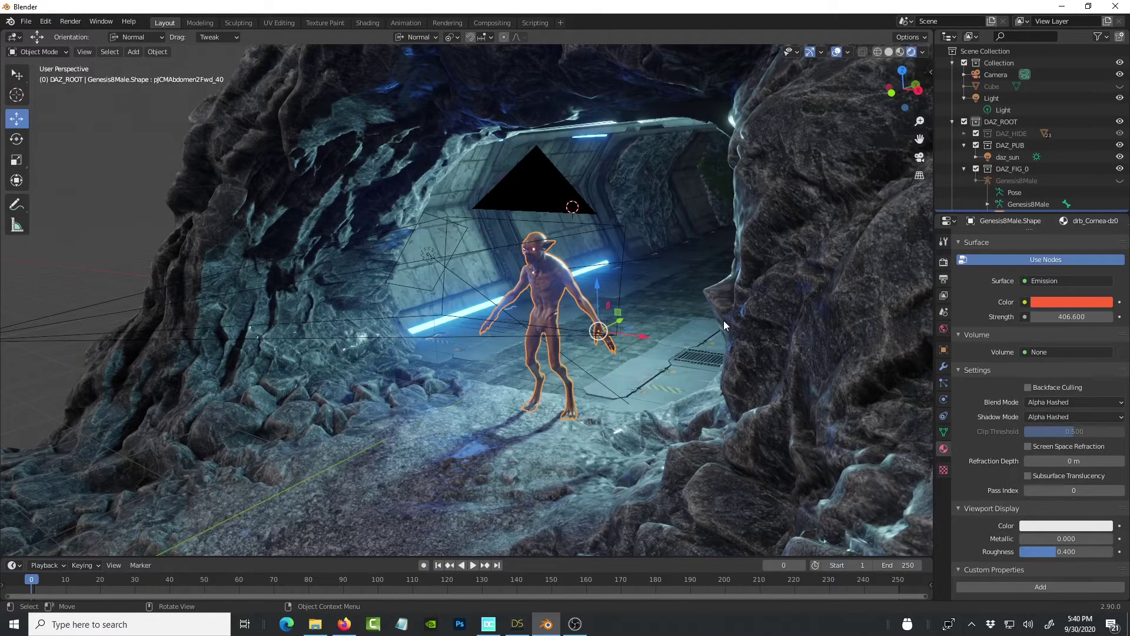
scroll(667, 271, "up", 4)
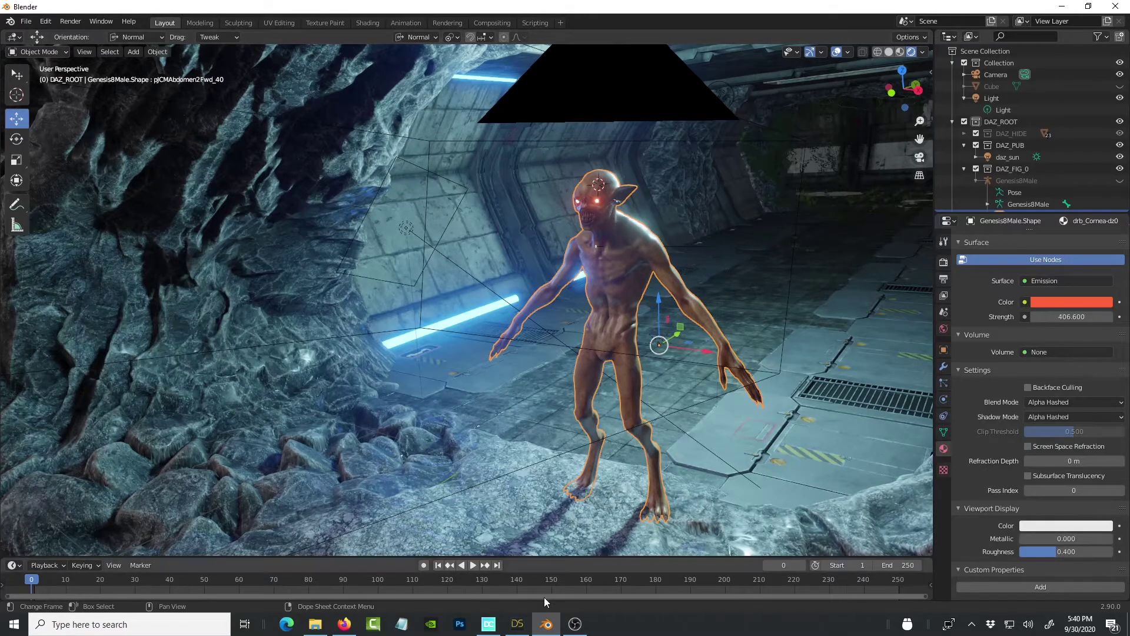
In Firefox, browse the Daz sci-fi search results and the Daz Bridges page.
left_click(345, 625)
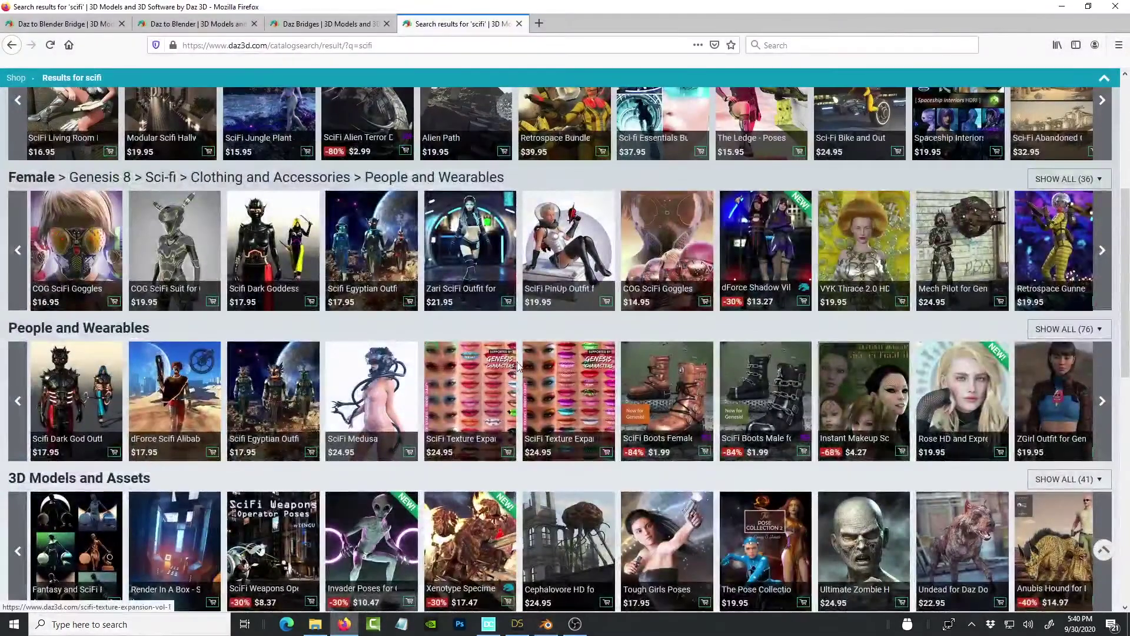
scroll(589, 412, "up", 5)
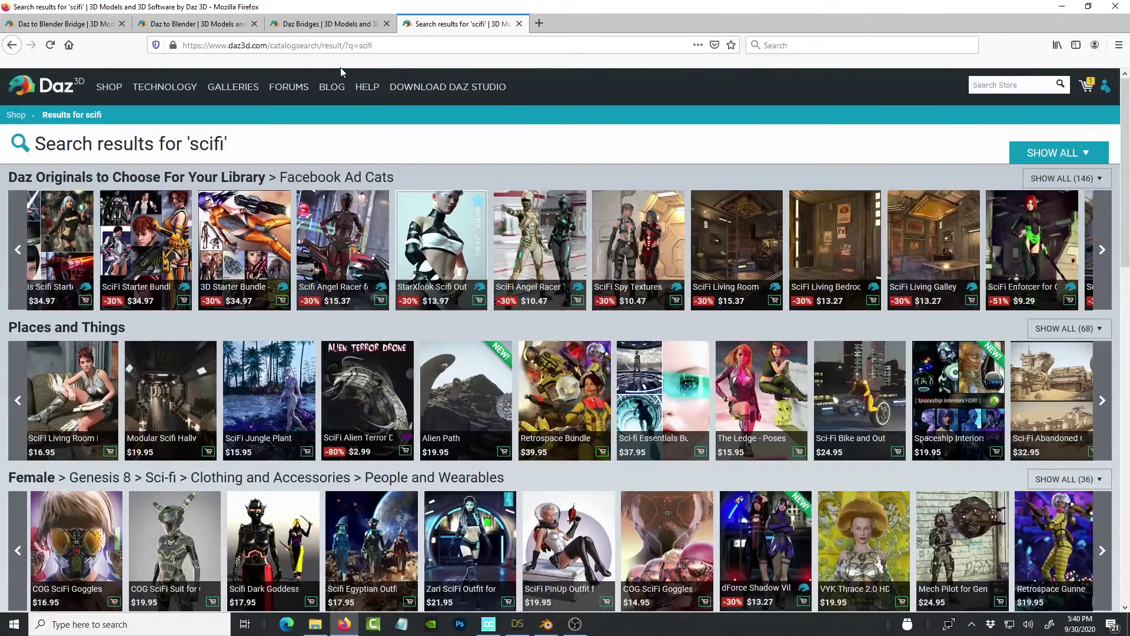
left_click(330, 25)
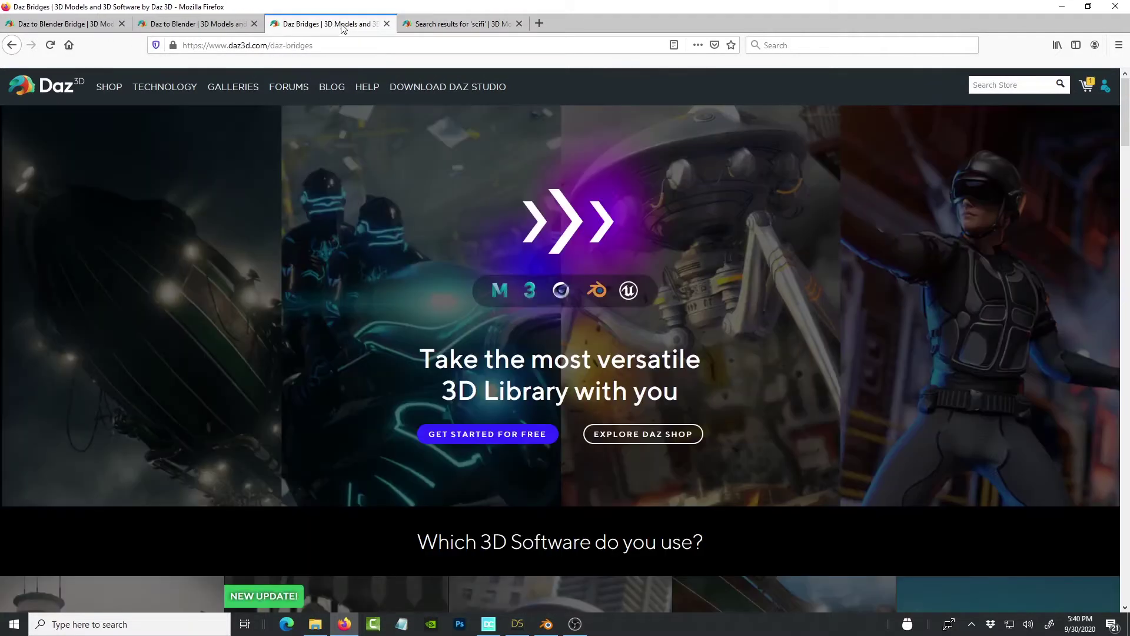
scroll(579, 139, "down", 4)
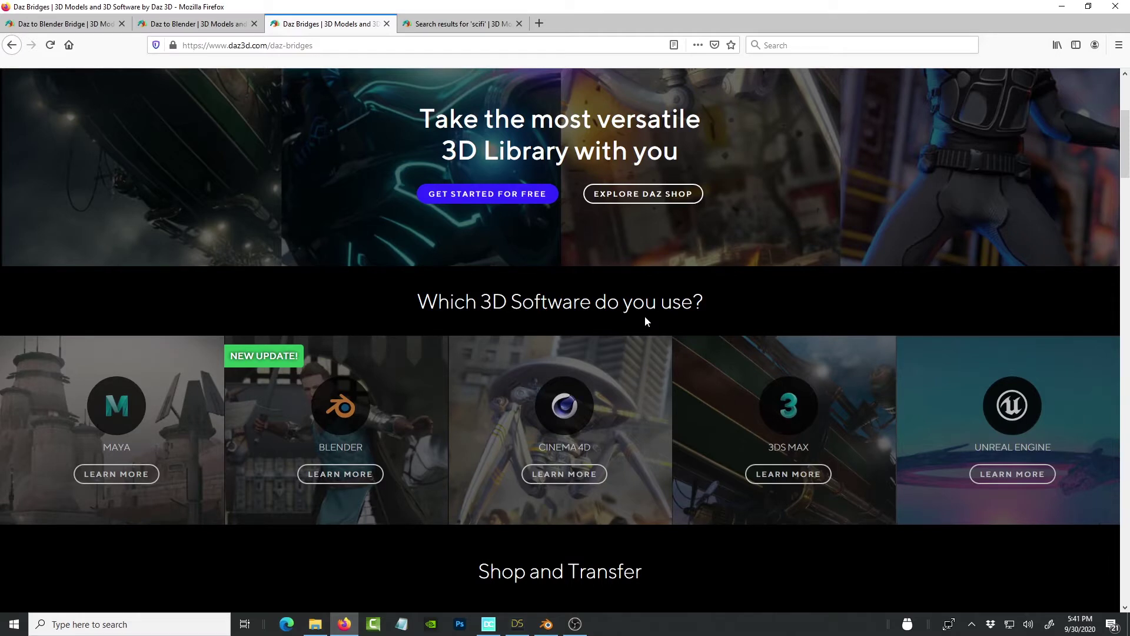
Open the Daz to Blender bridge page, then return to the Blender cave scene.
scroll(655, 318, "down", 2)
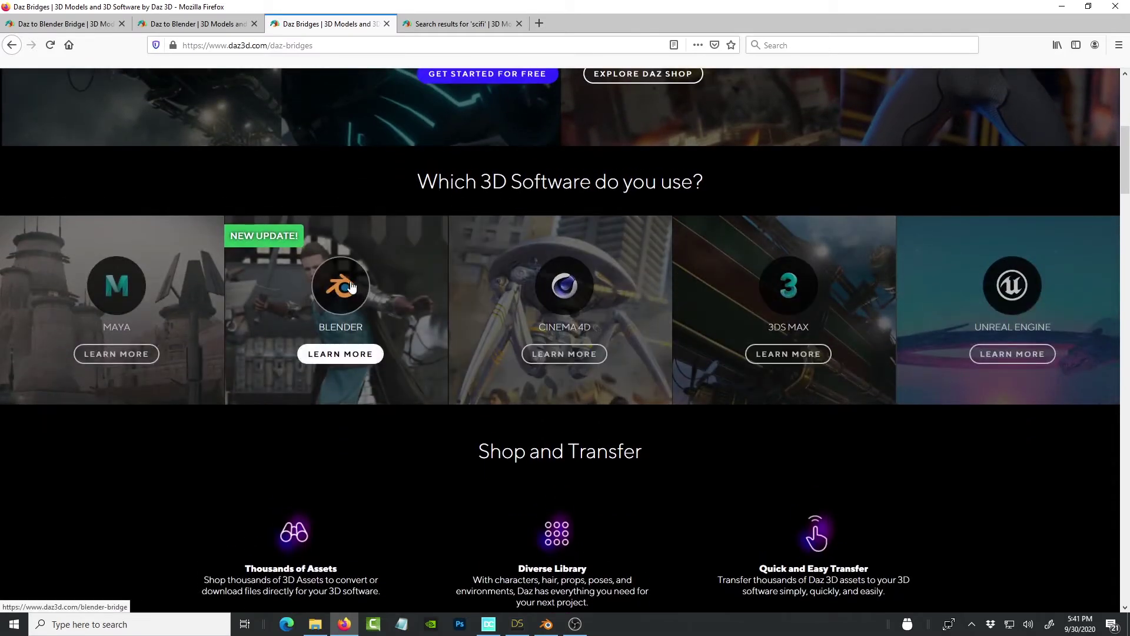
scroll(353, 285, "up", 3)
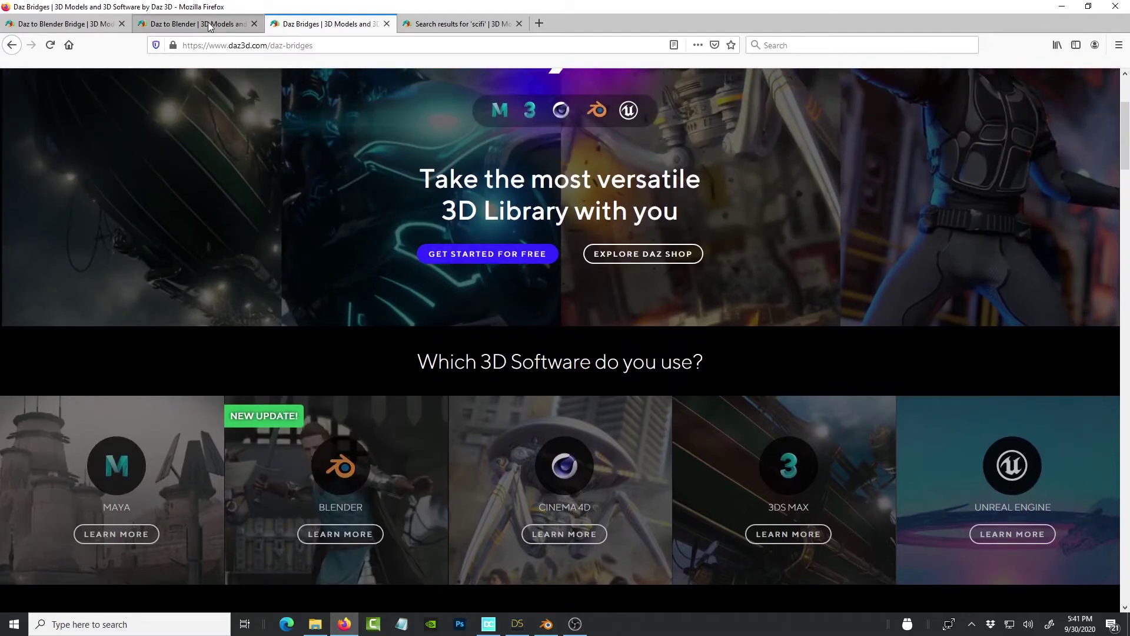
left_click(194, 23)
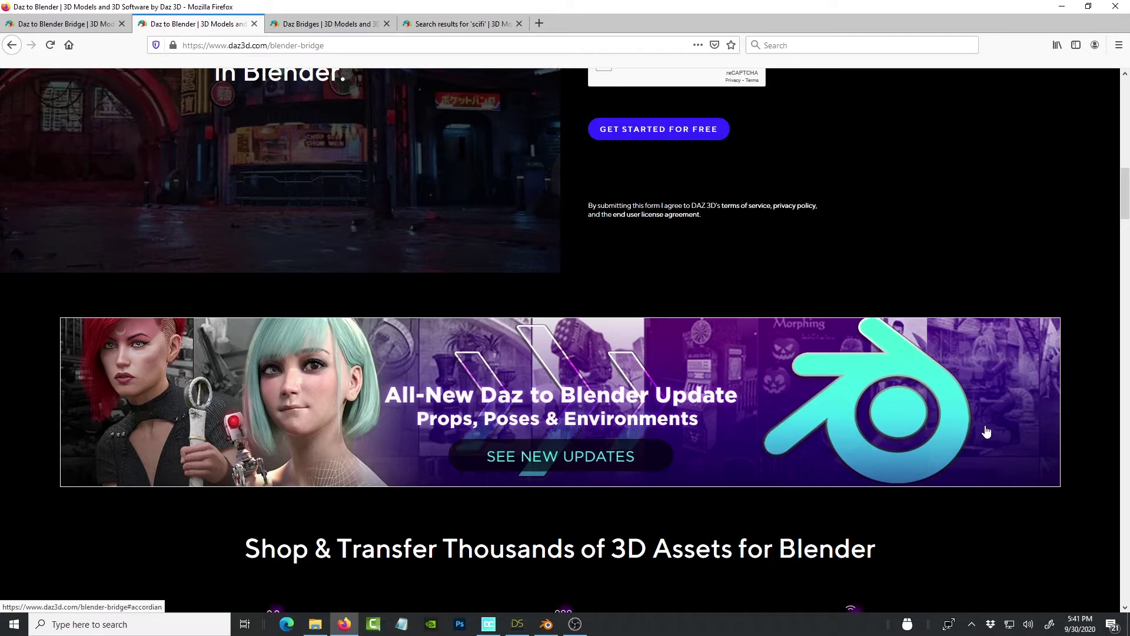
left_click(552, 629)
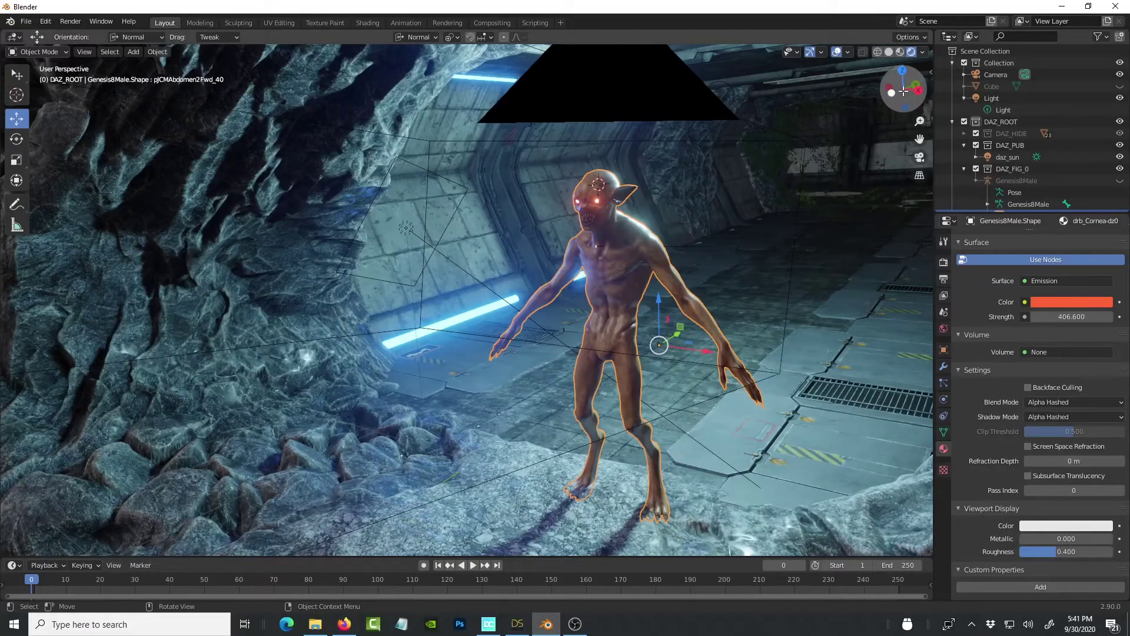
left_click_drag(903, 89, 630, 109)
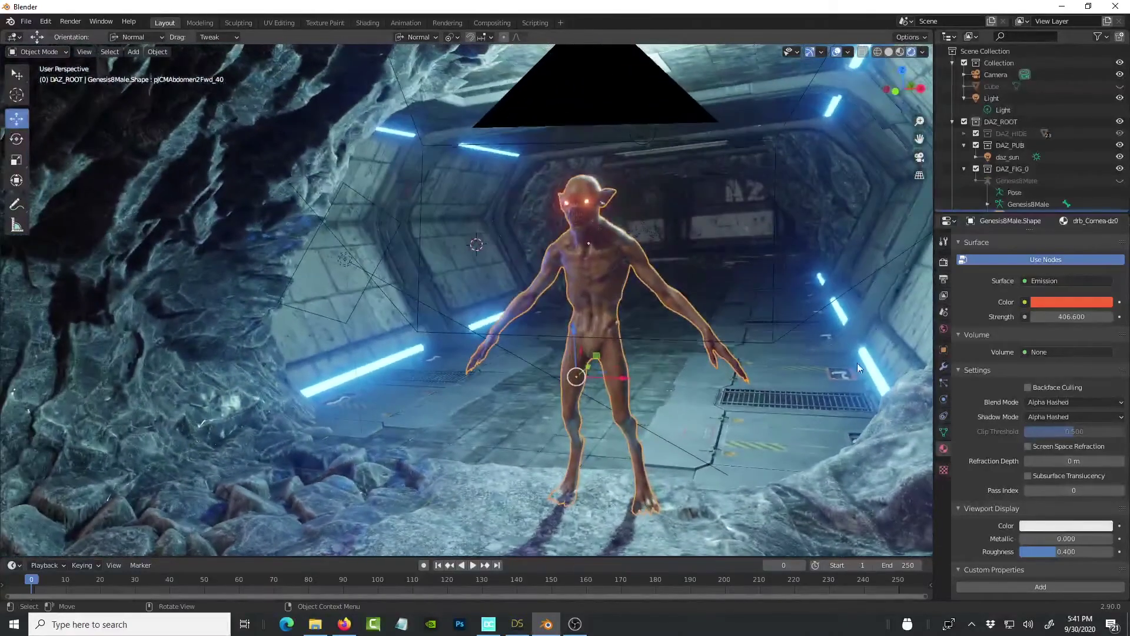
left_click(518, 624)
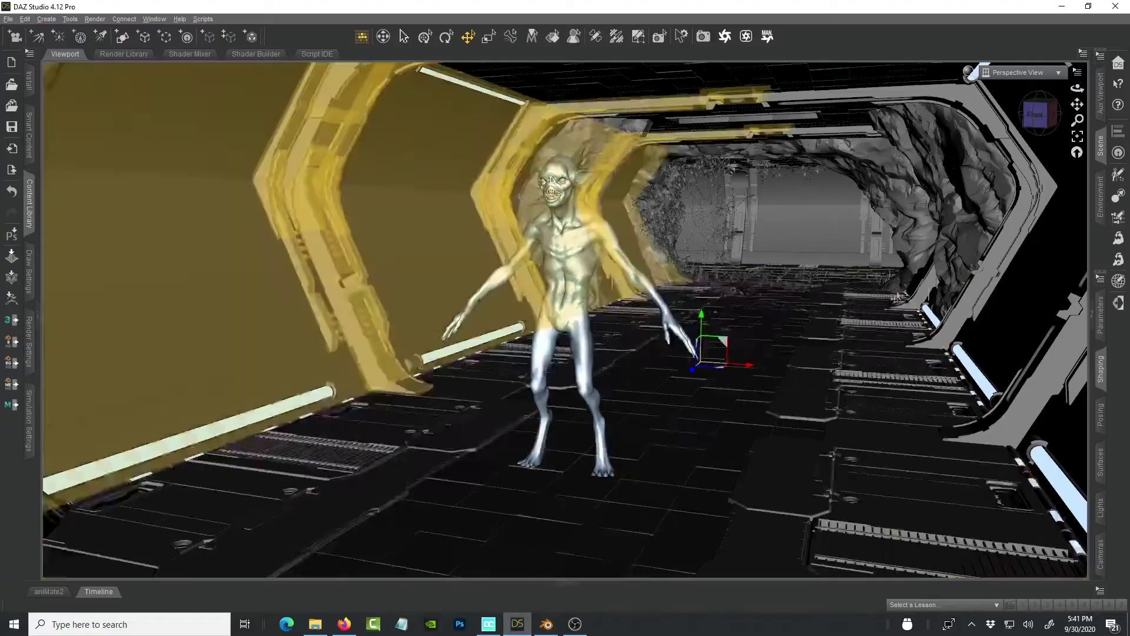
scroll(700, 280, "down", 10)
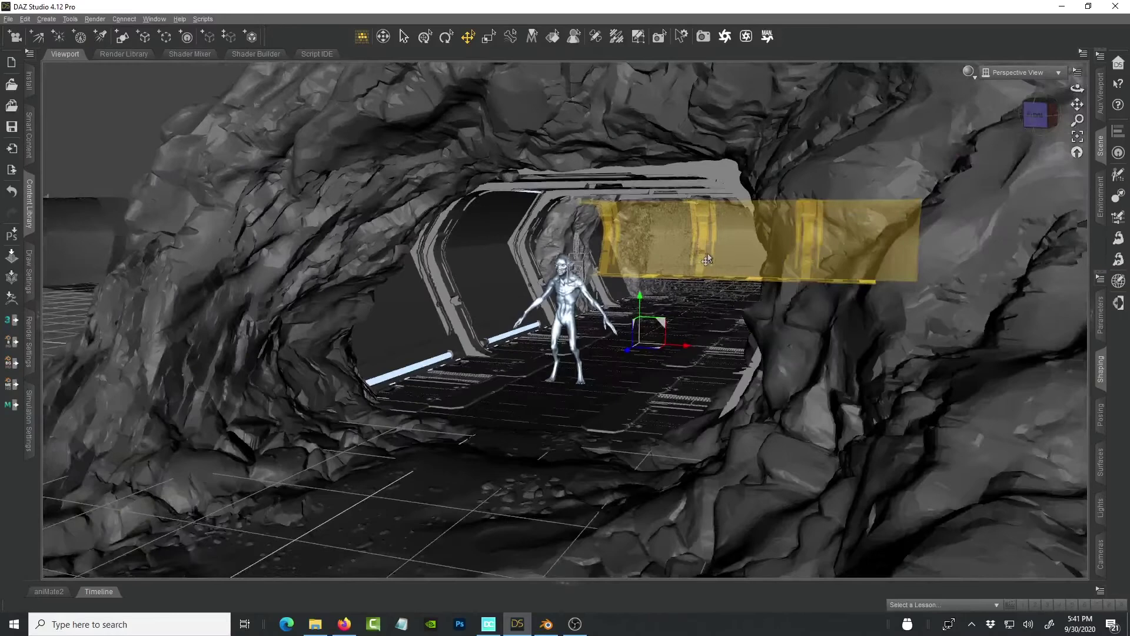
scroll(708, 252, "down", 4)
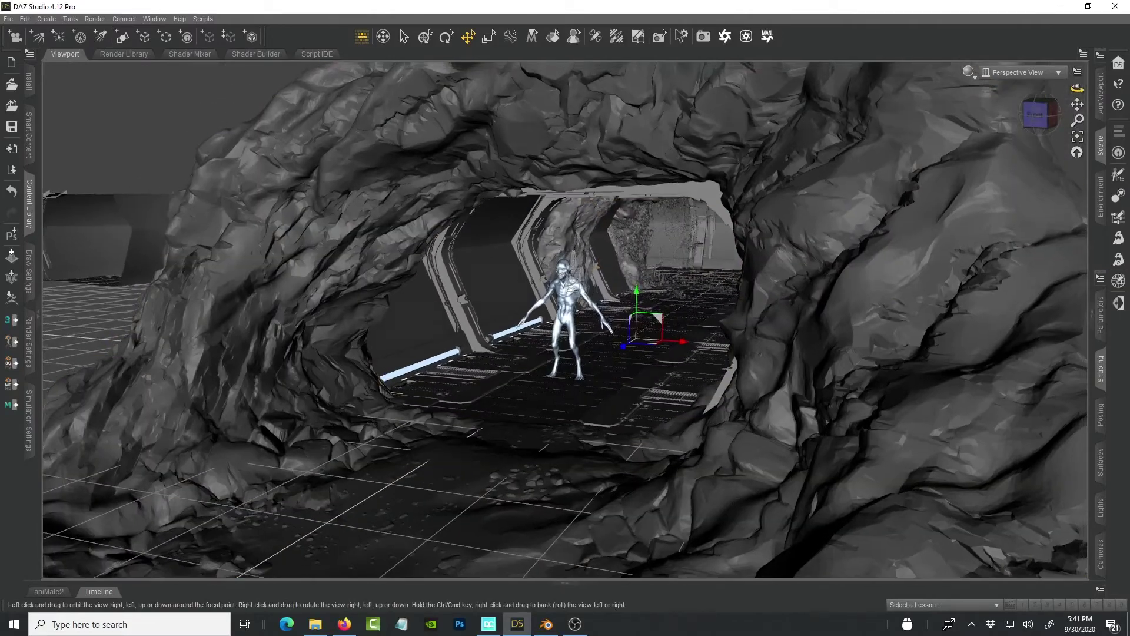
mouse_move(1077, 88)
left_mouse_down()
mouse_move(1107, 77)
mouse_move(1078, 88)
mouse_move(1092, 88)
left_mouse_up()
left_click(543, 625)
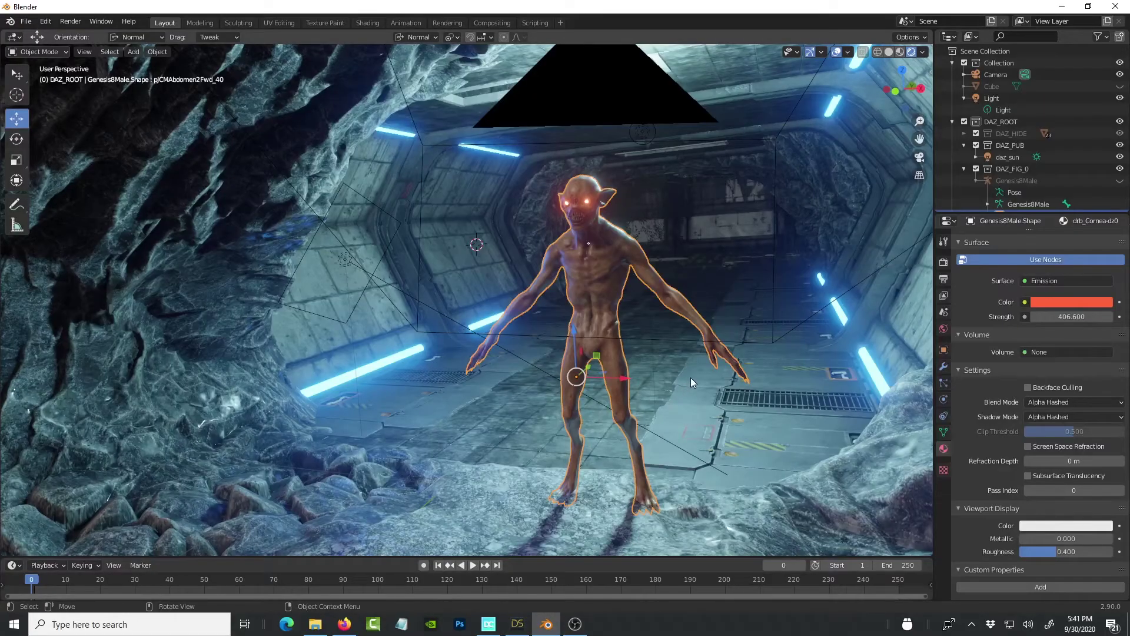
Look over the Daz to Blender bridge page and bring DAZ Studio's corridor scene forward.
left_click(518, 625)
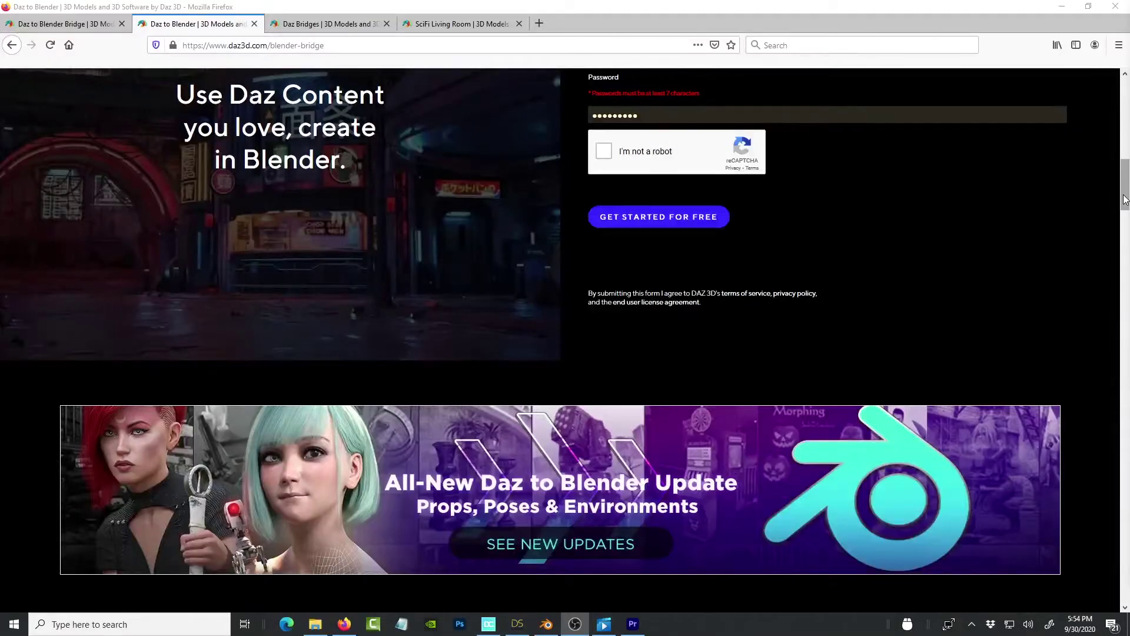
scroll(1125, 217, "down", 3)
scroll(1125, 206, "up", 2)
scroll(1125, 206, "up", 1)
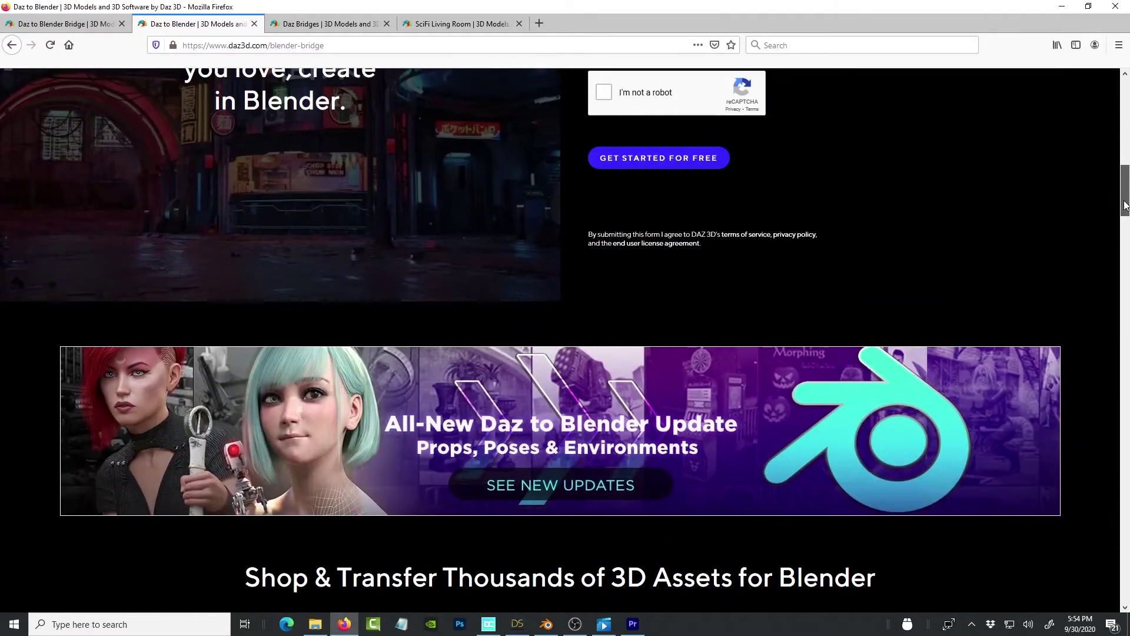
scroll(1125, 205, "up", 1)
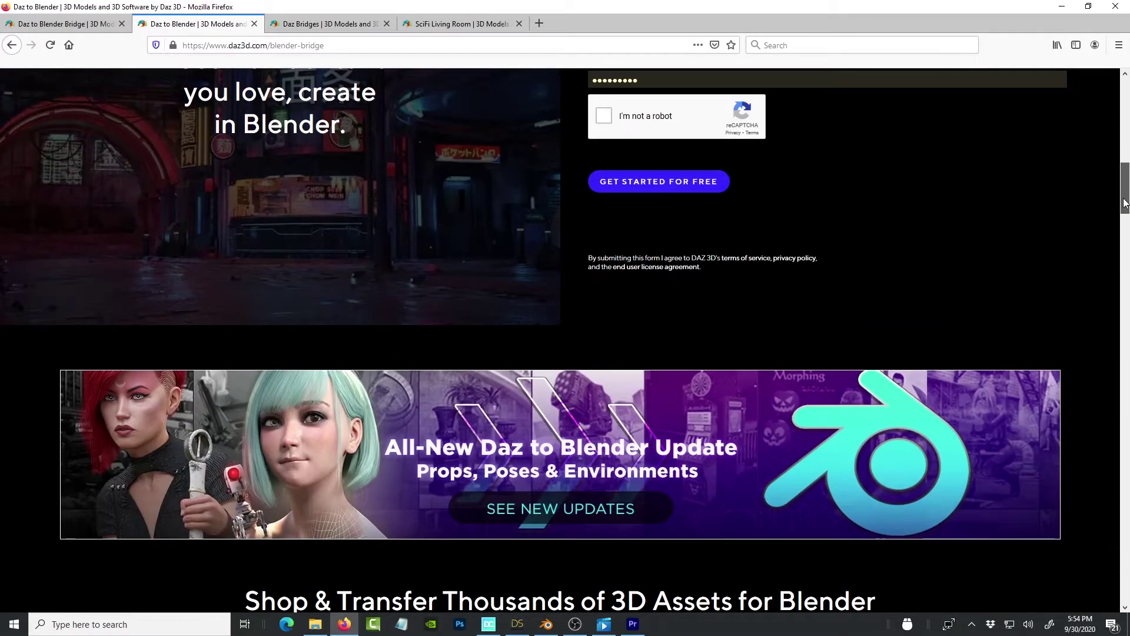
mouse_move(1125, 203)
left_mouse_down()
mouse_move(1125, 231)
mouse_move(1125, 209)
left_mouse_up()
scroll(916, 413, "down", 1)
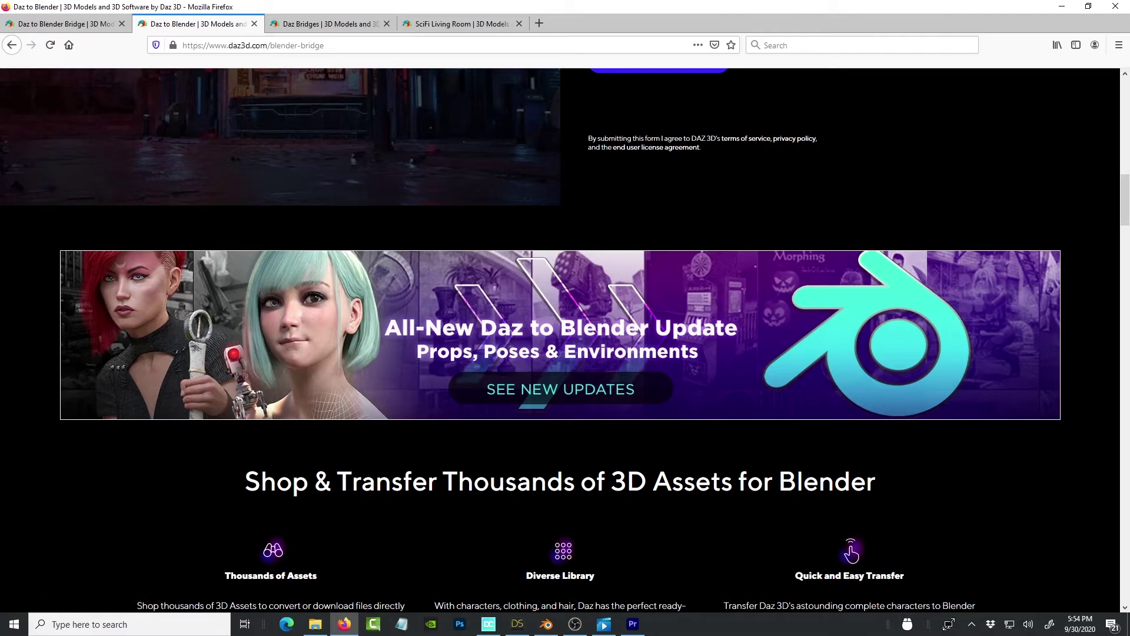
scroll(522, 530, "down", 2)
In DAZ Studio, launch the Daz to Blender script from the Scripts menu.
left_click(518, 623)
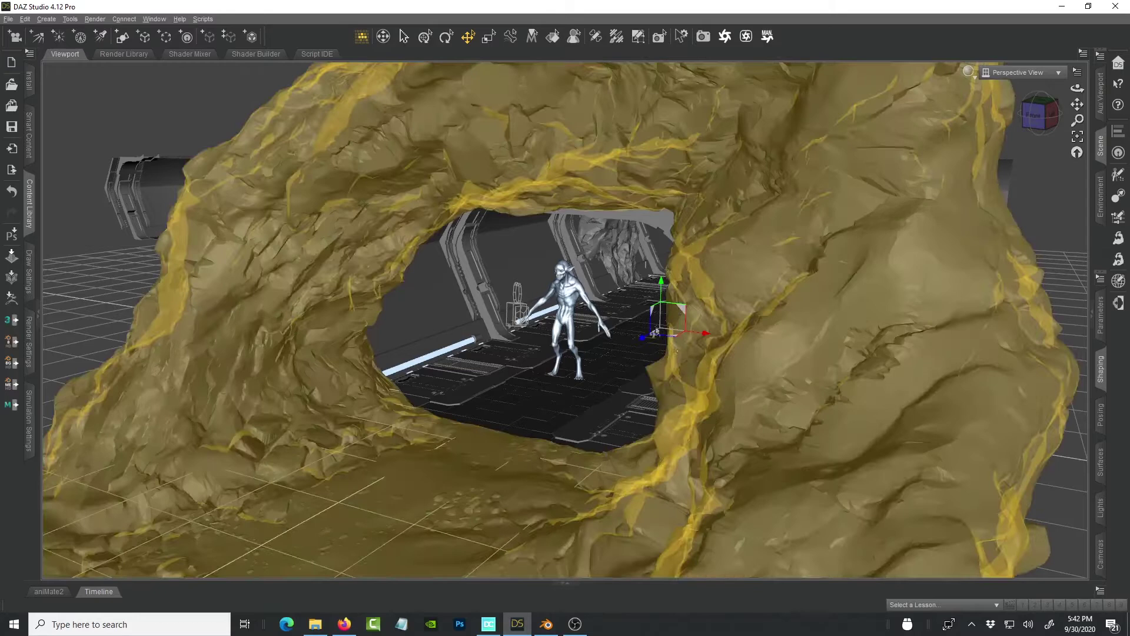
scroll(576, 285, "up", 5)
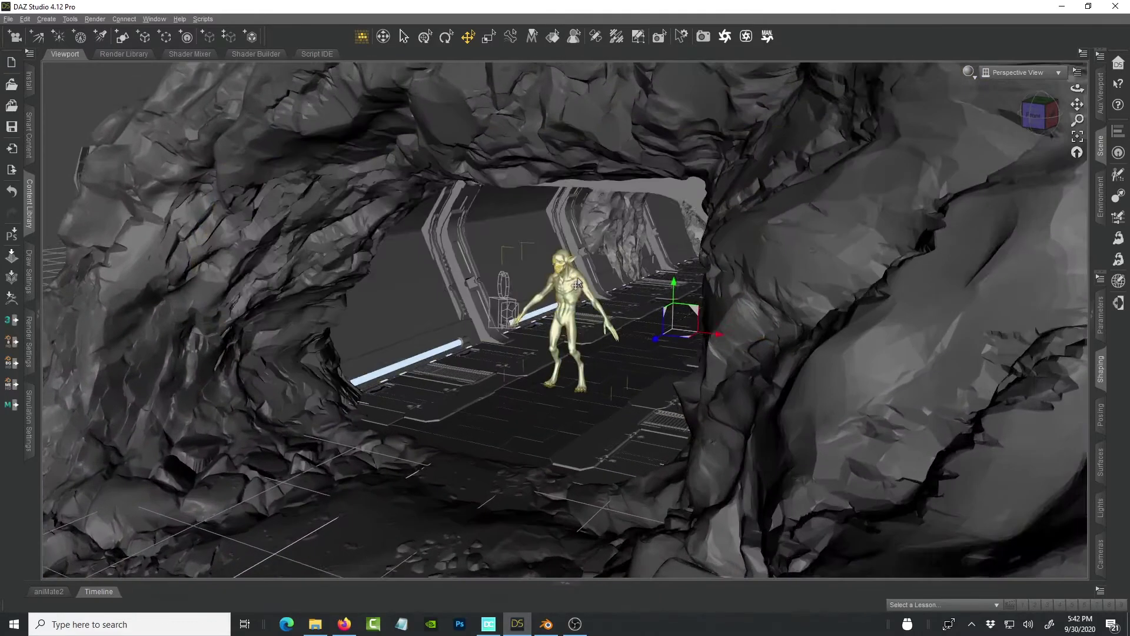
scroll(577, 284, "up", 4)
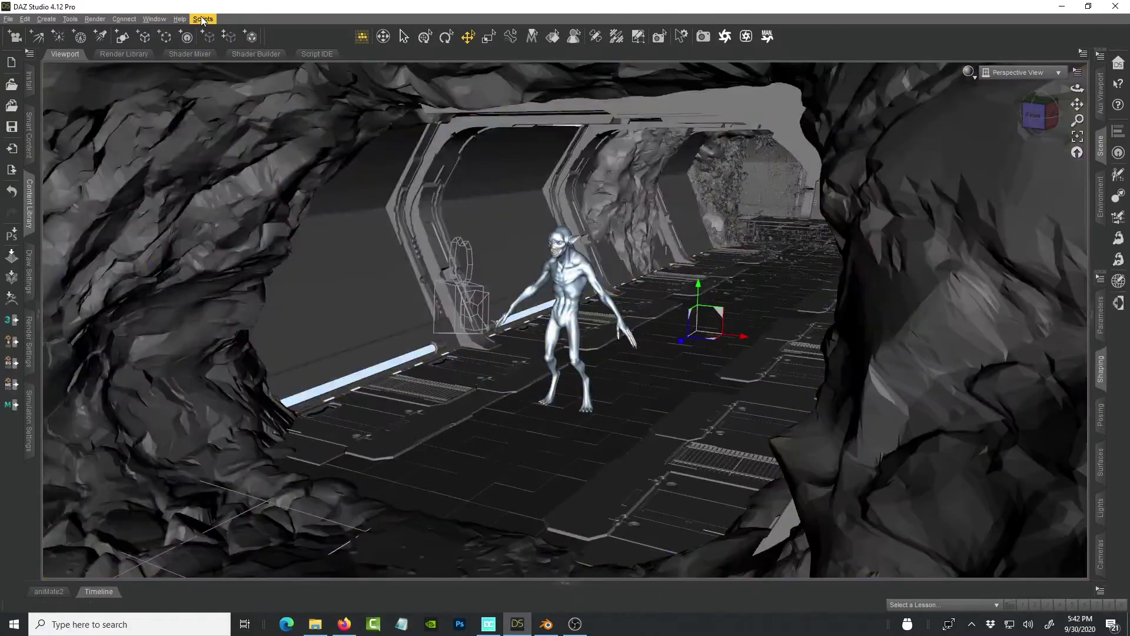
left_click(203, 19)
mouse_move(210, 32)
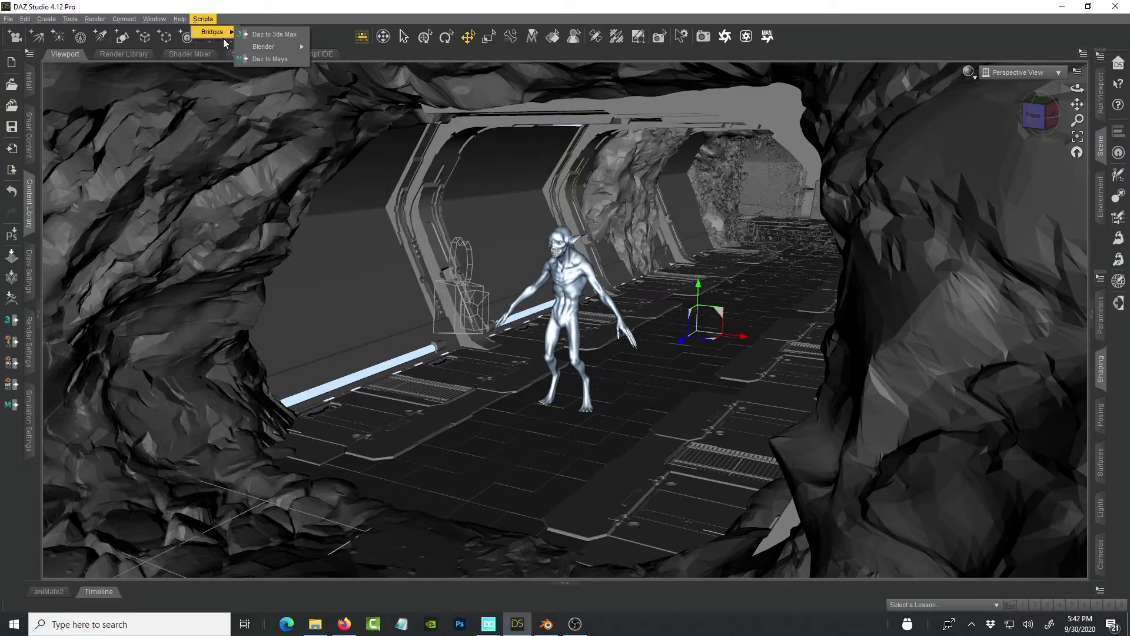
mouse_move(279, 49)
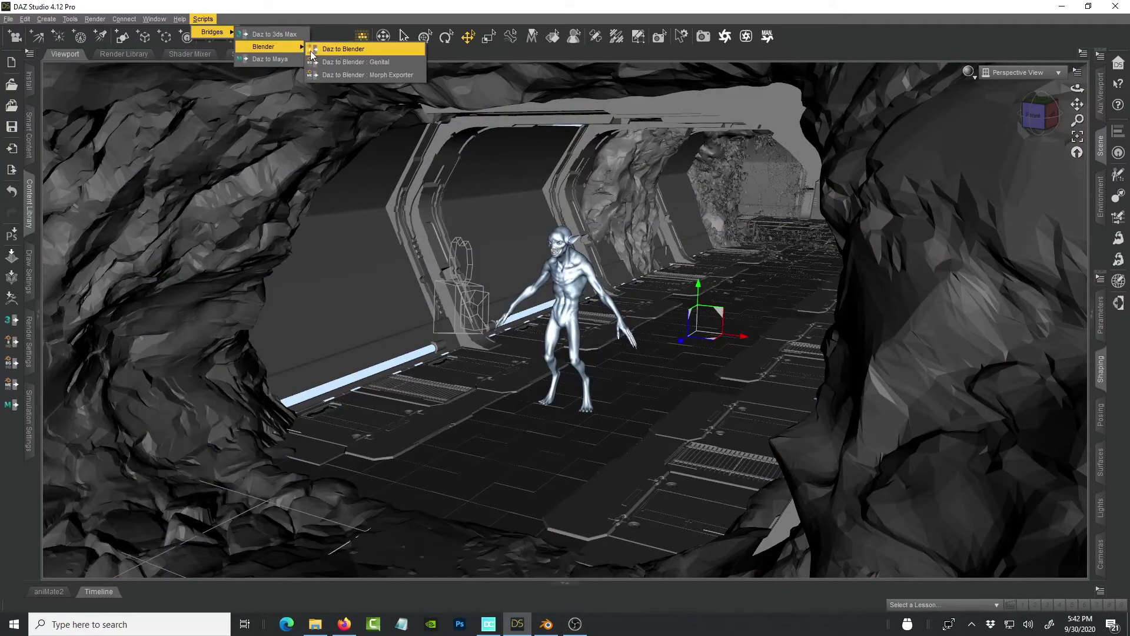
left_click(354, 49)
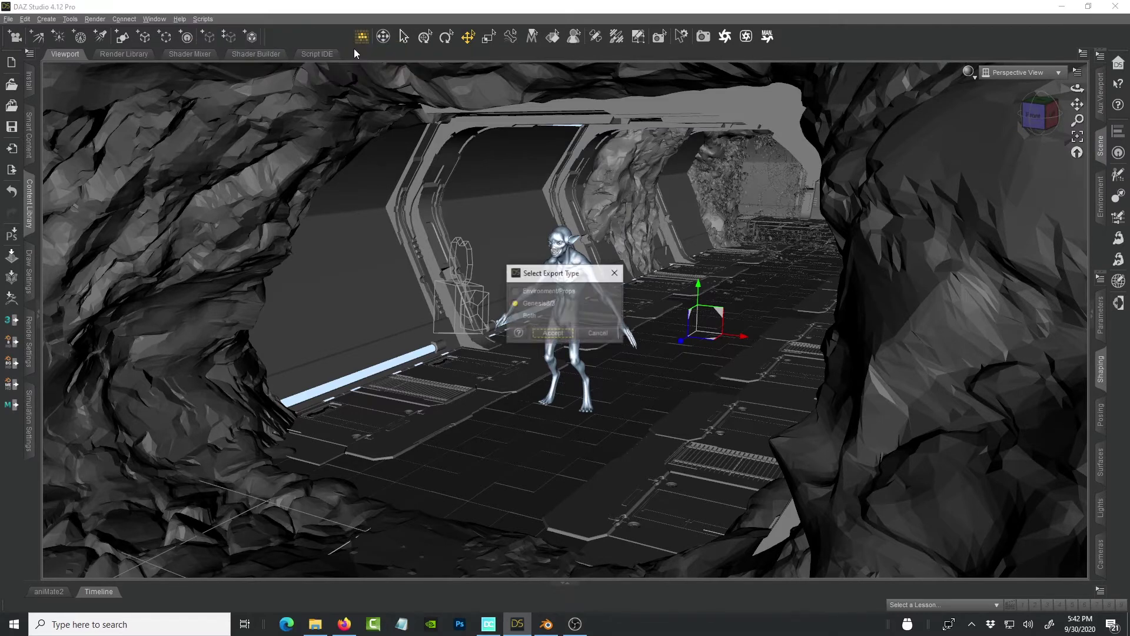
Try the Genesis8/3 and Both export types, then cancel without exporting.
left_click(552, 304)
left_click_drag(592, 277, 565, 155)
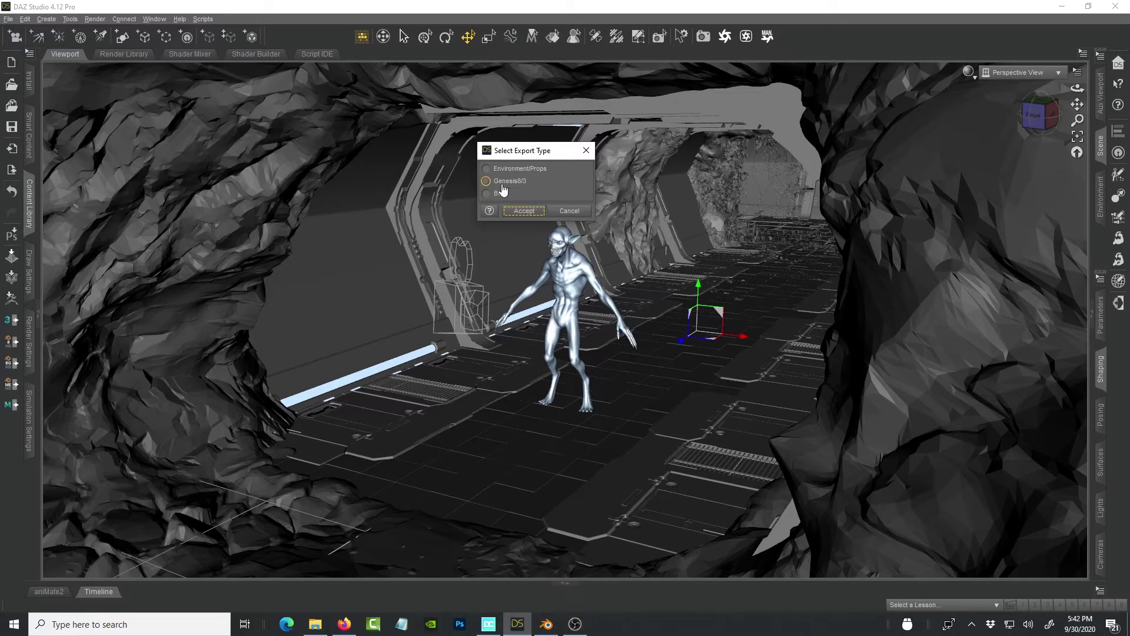
left_click(503, 186)
left_click(487, 194)
left_click(572, 214)
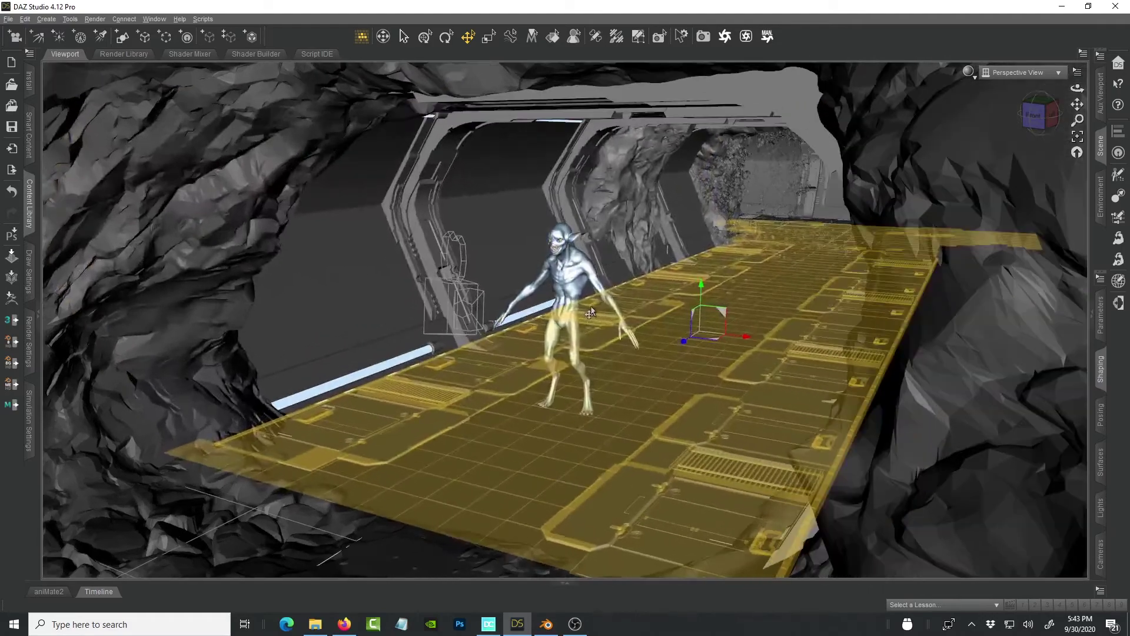
Return to the imported alien-and-corridor scene in Blender.
scroll(571, 363, "up", 3)
scroll(571, 363, "up", 4)
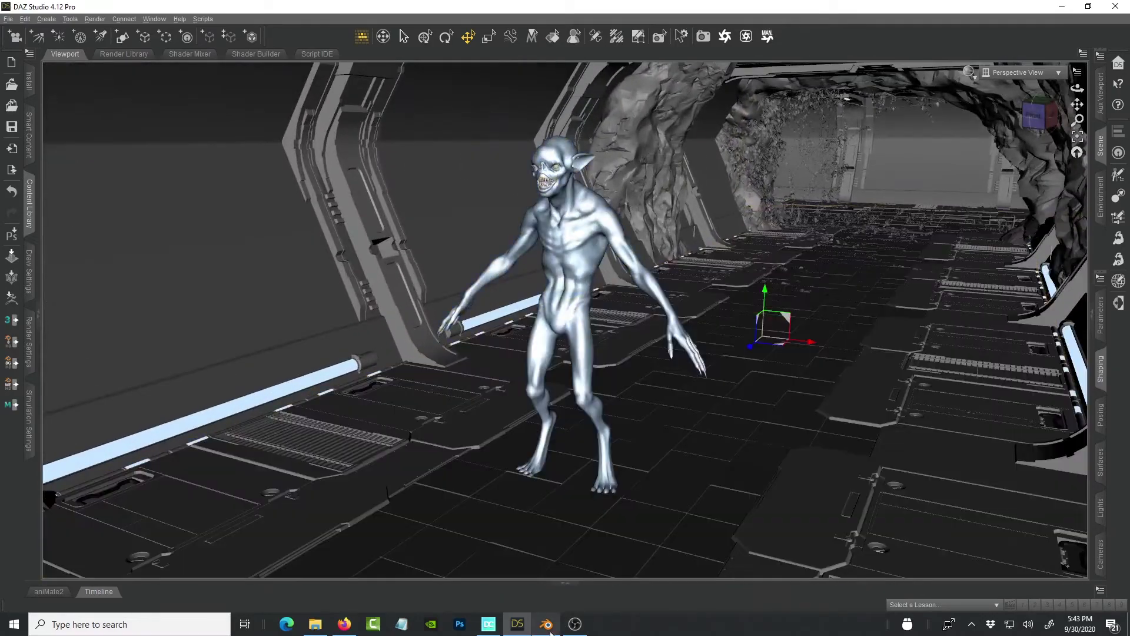
left_click(550, 630)
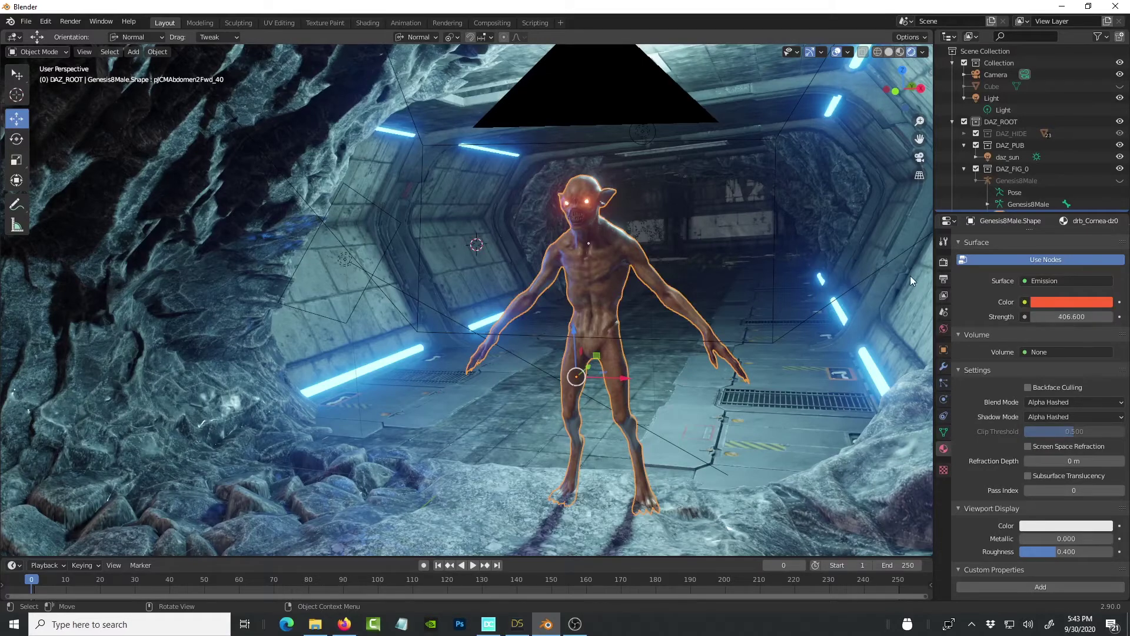
Orbit around the alien, then view the close-up through the scene camera.
left_click_drag(905, 87, 848, 90)
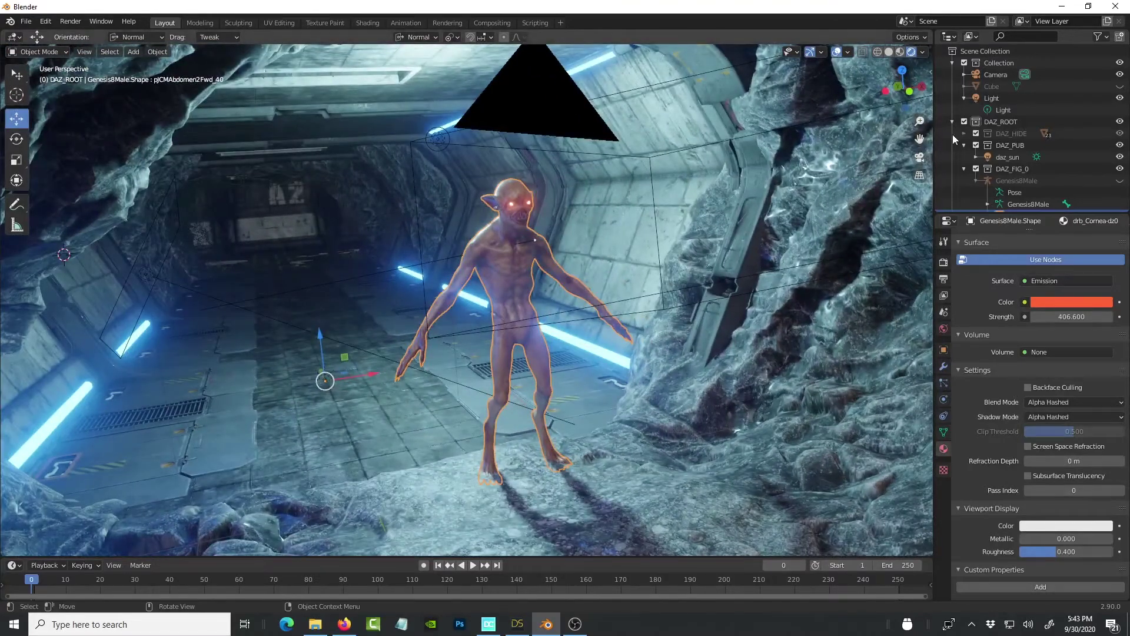
left_click(919, 157)
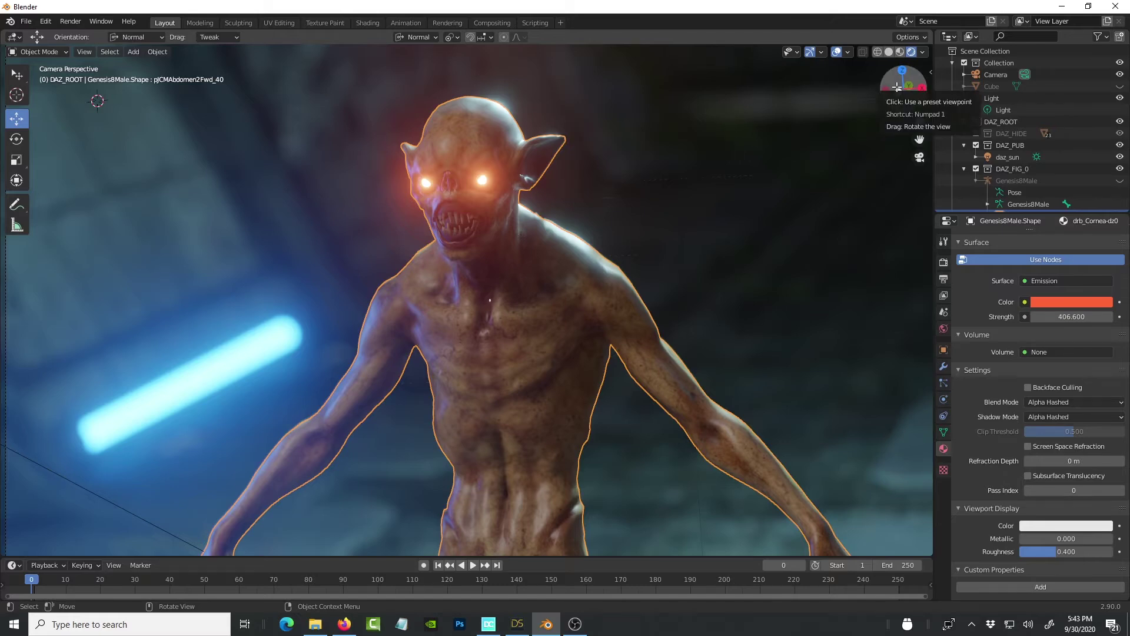
Orbit out of camera view, zoom out to the whole cave, then back in on the alien.
mouse_move(904, 90)
left_mouse_down()
mouse_move(930, 86)
mouse_move(806, 102)
mouse_move(850, 248)
left_mouse_up()
scroll(735, 179, "down", 8)
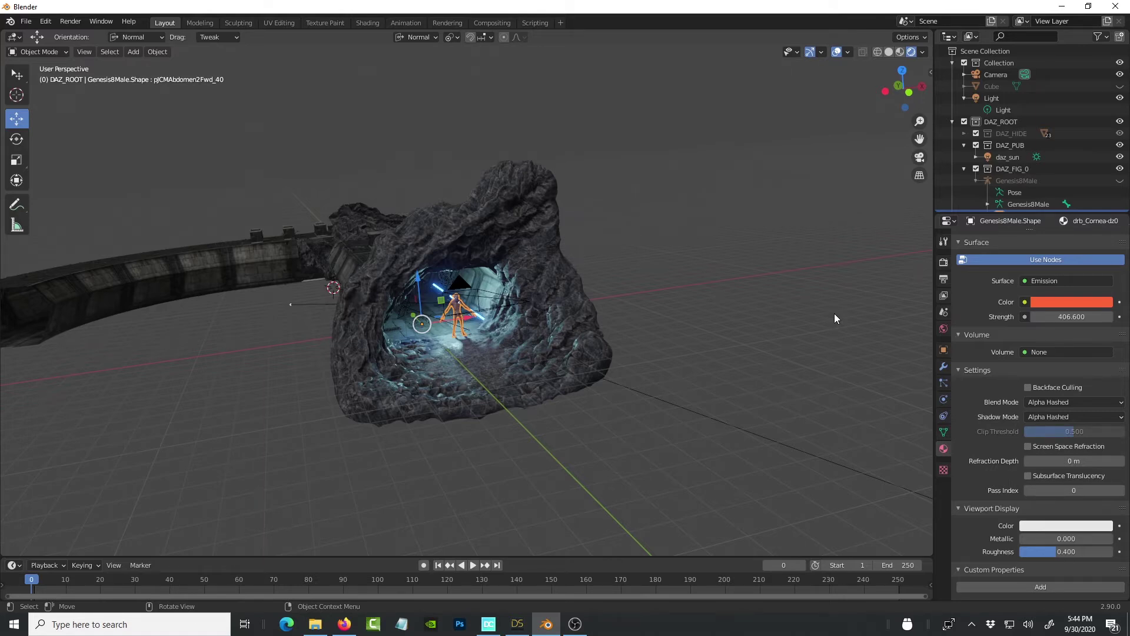
scroll(824, 315, "up", 8)
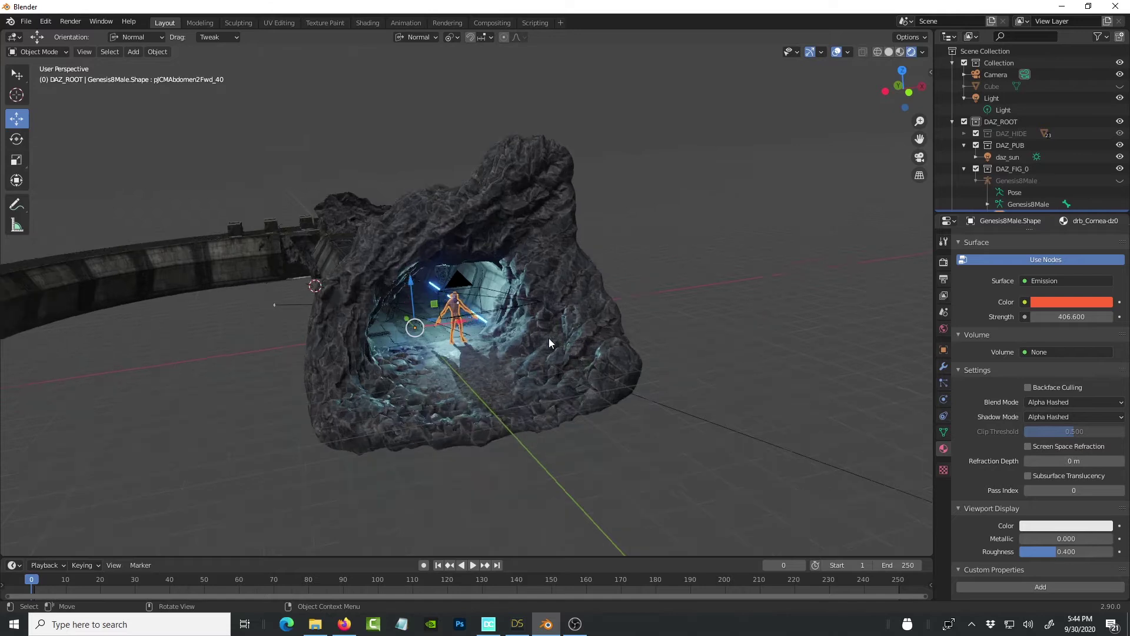
scroll(472, 316, "up", 4)
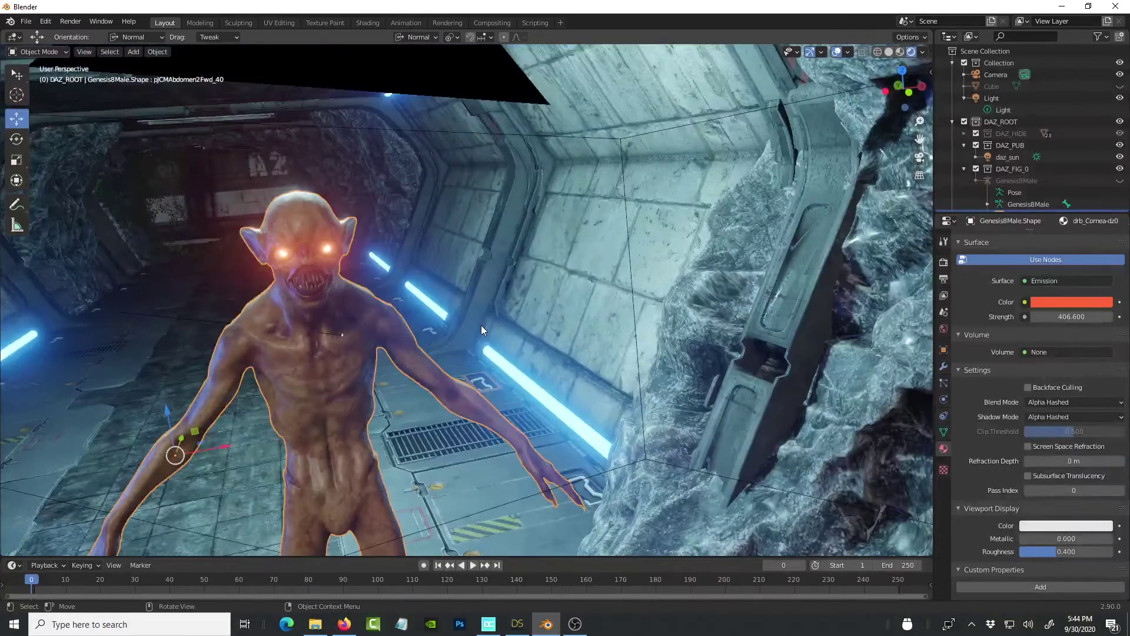
scroll(482, 325, "up", 1)
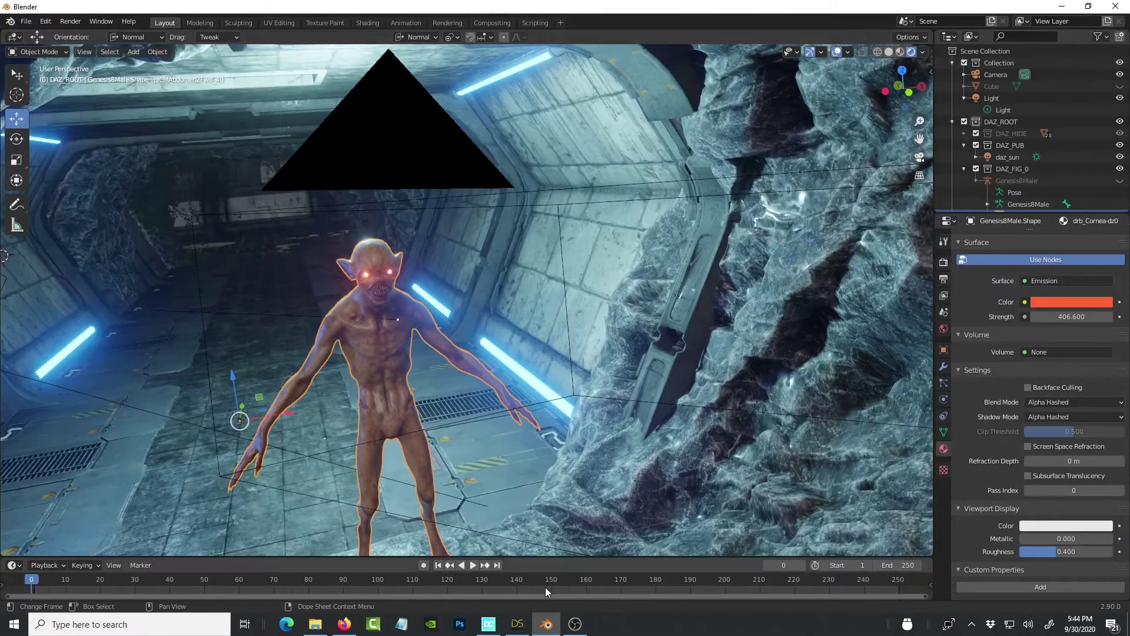
left_click(356, 623)
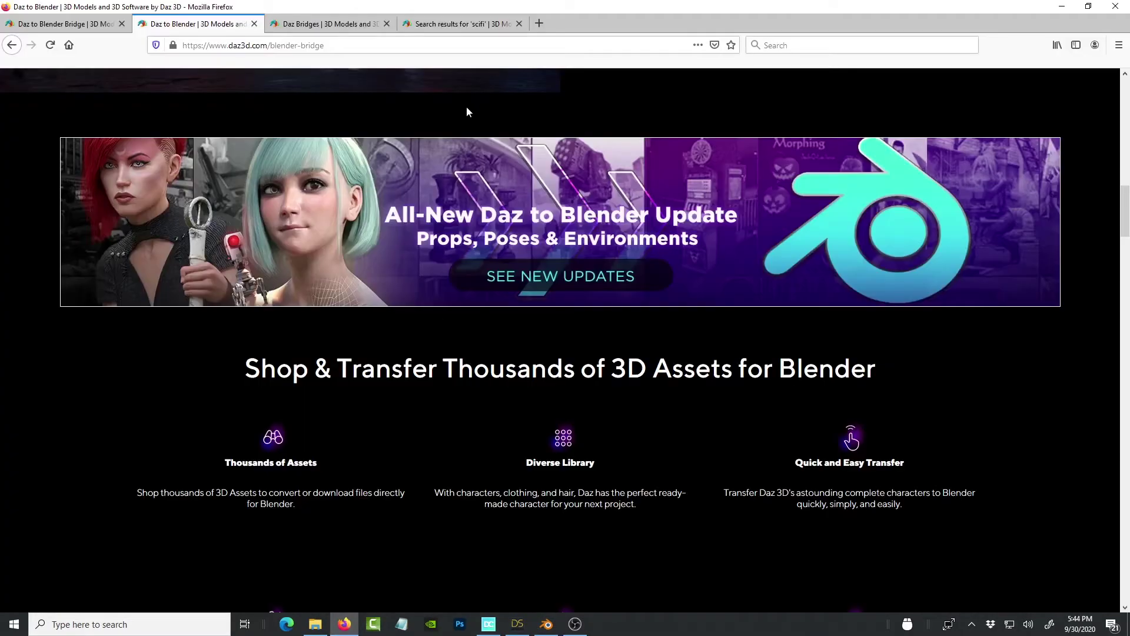
left_click(447, 24)
scroll(709, 303, "down", 20)
scroll(728, 287, "up", 4)
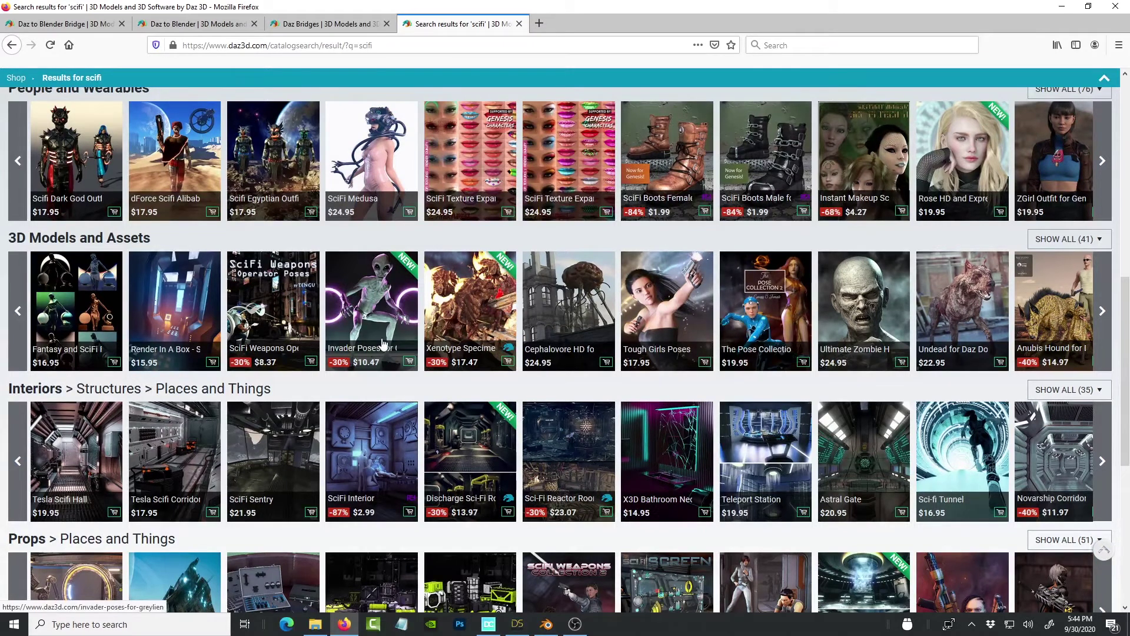
left_click(547, 627)
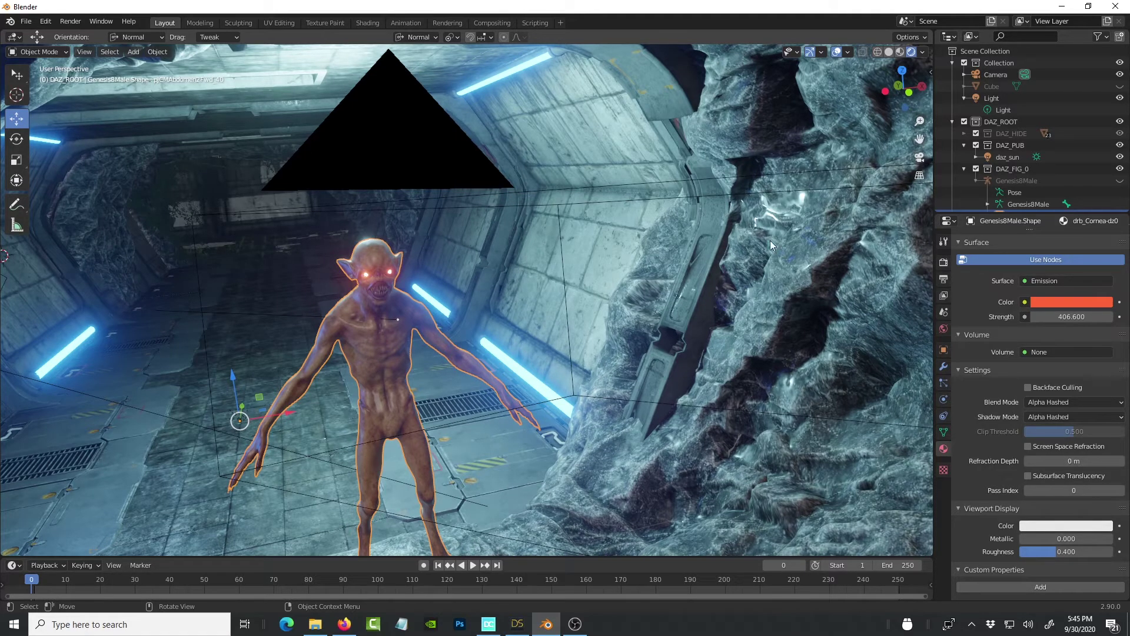
Pan and zoom across the scene, then return to the camera's alien close-up.
left_click_drag(920, 139, 756, 145)
scroll(246, 273, "down", 6)
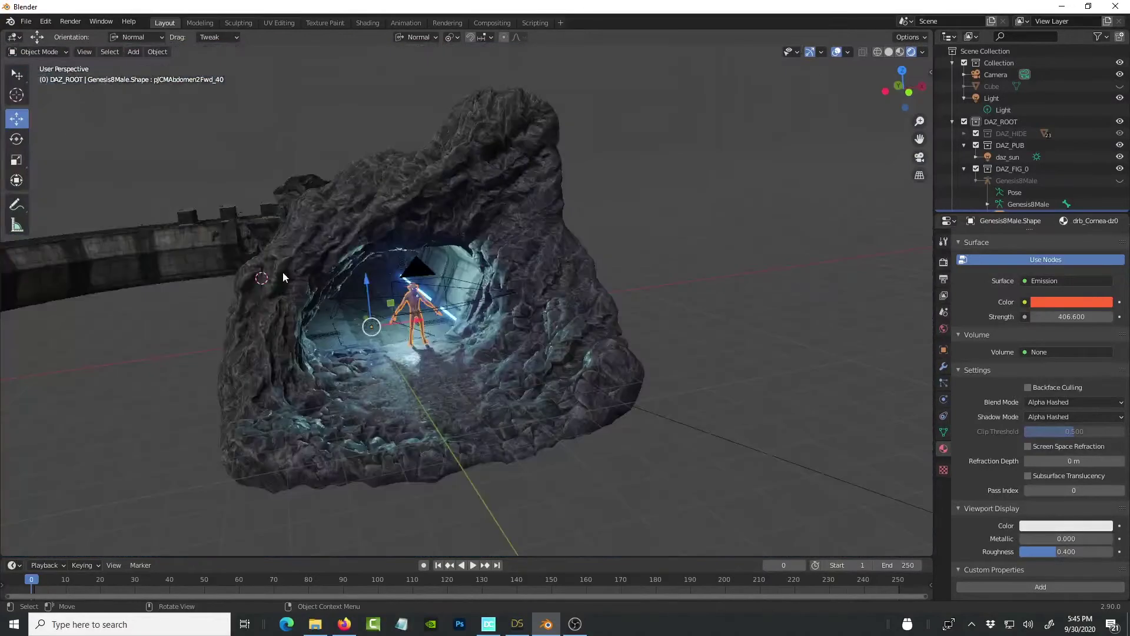
scroll(294, 272, "up", 5)
left_click(919, 157)
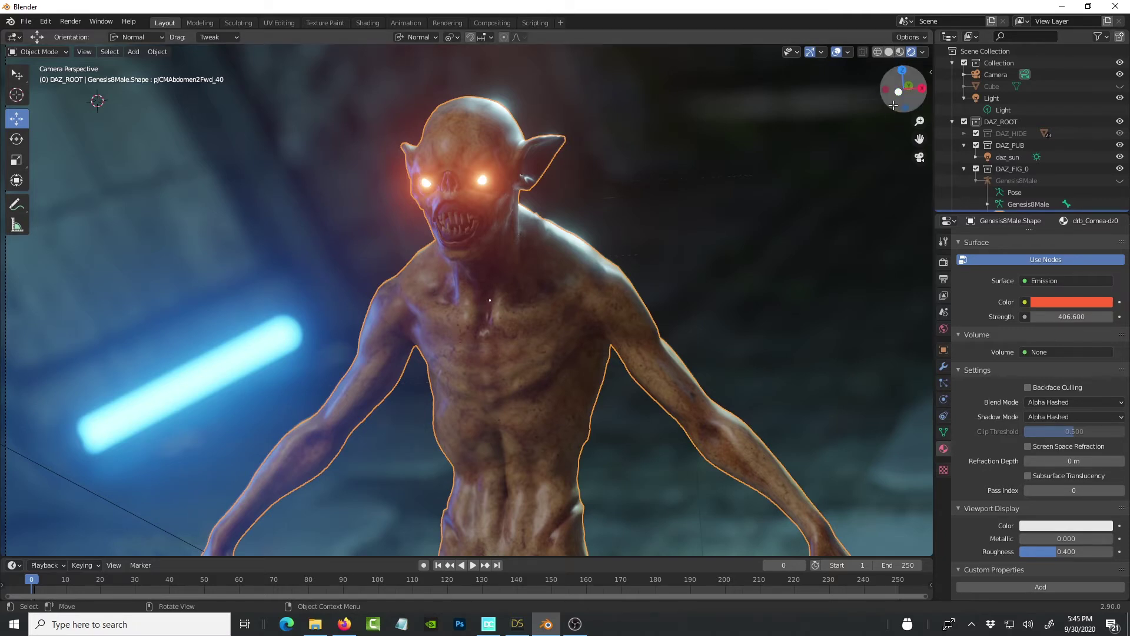
Orbit into the cave and toggle Camera Perspective on and off for a free view.
mouse_move(908, 102)
left_mouse_down()
mouse_move(874, 104)
mouse_move(904, 111)
left_mouse_up()
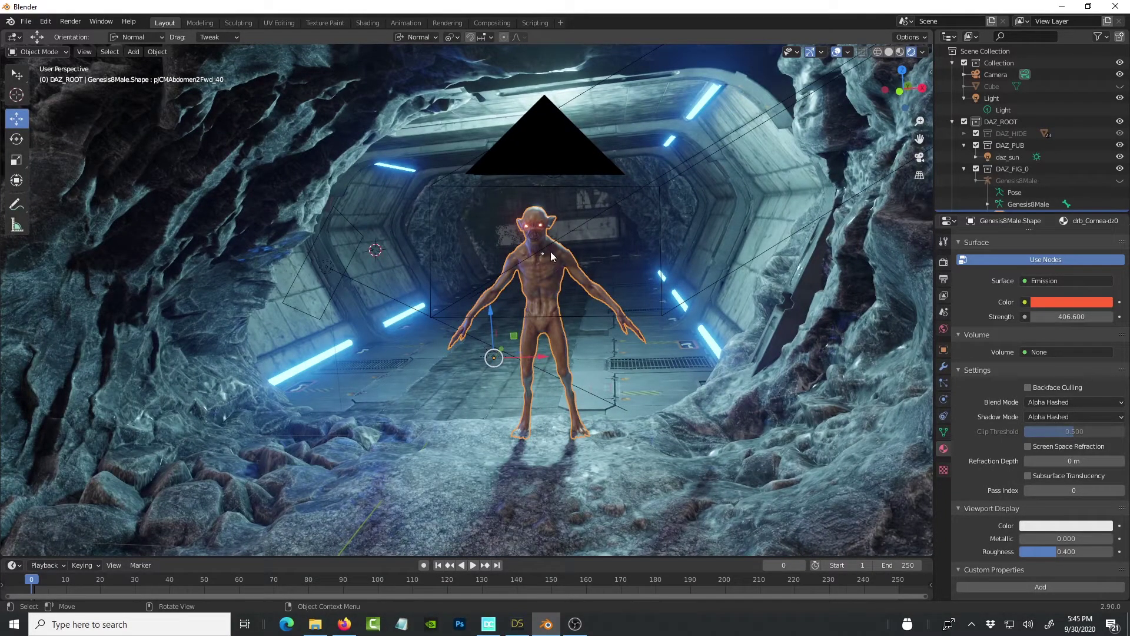
left_click(919, 158)
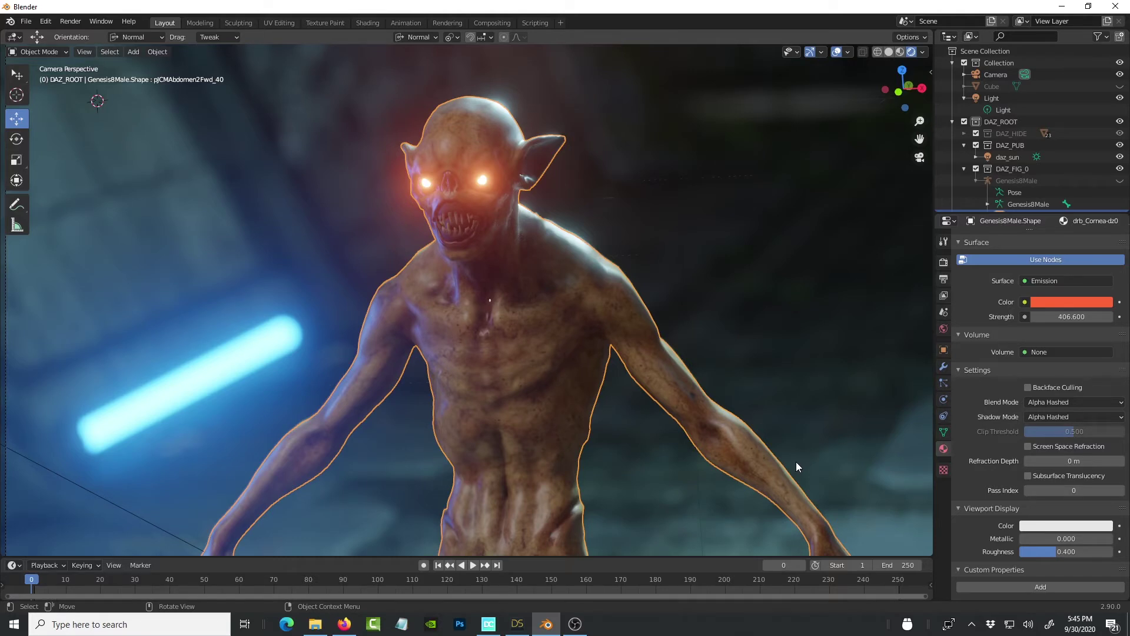
left_click(919, 158)
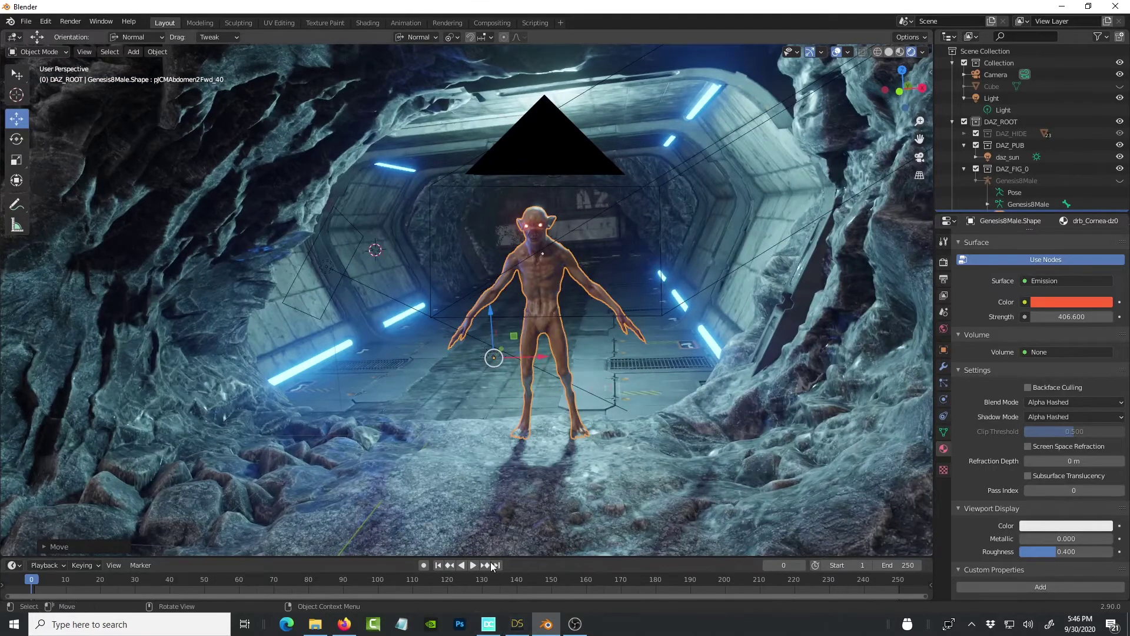
left_click(344, 624)
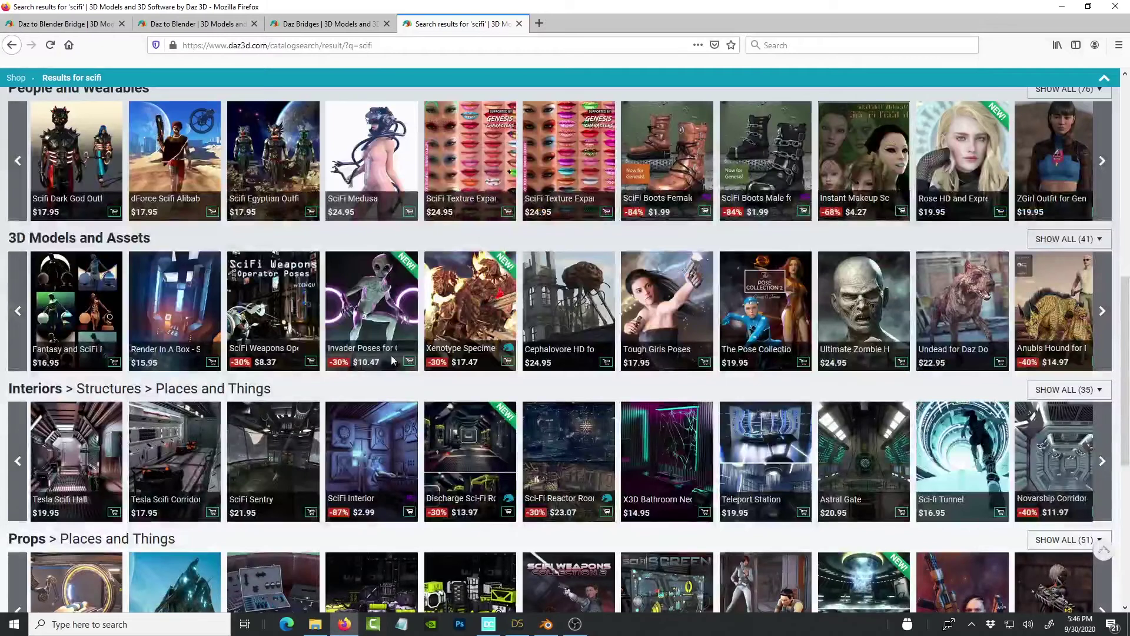
left_click(186, 26)
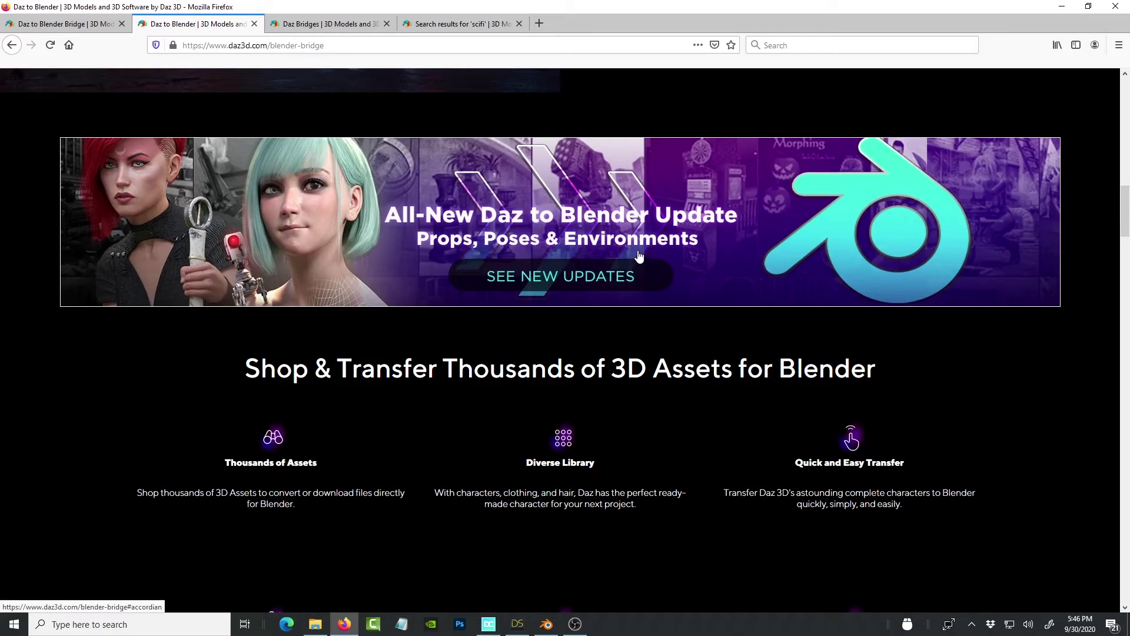
left_click(547, 624)
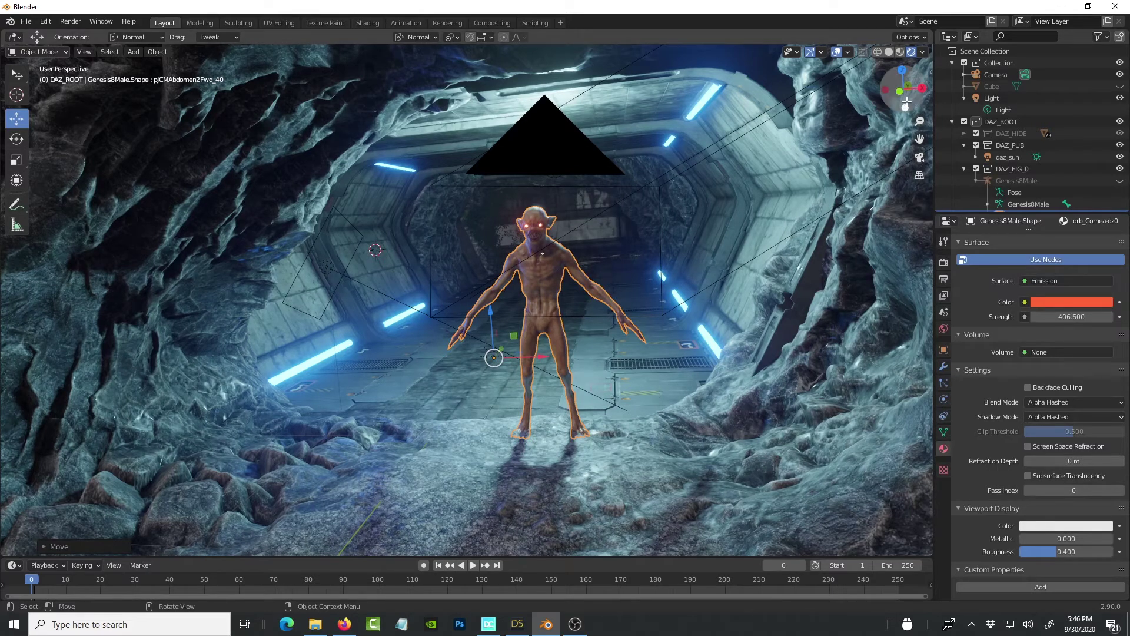
Orbit around the cave and dolly through the tunnel toward the creature.
left_click_drag(903, 97, 944, 150)
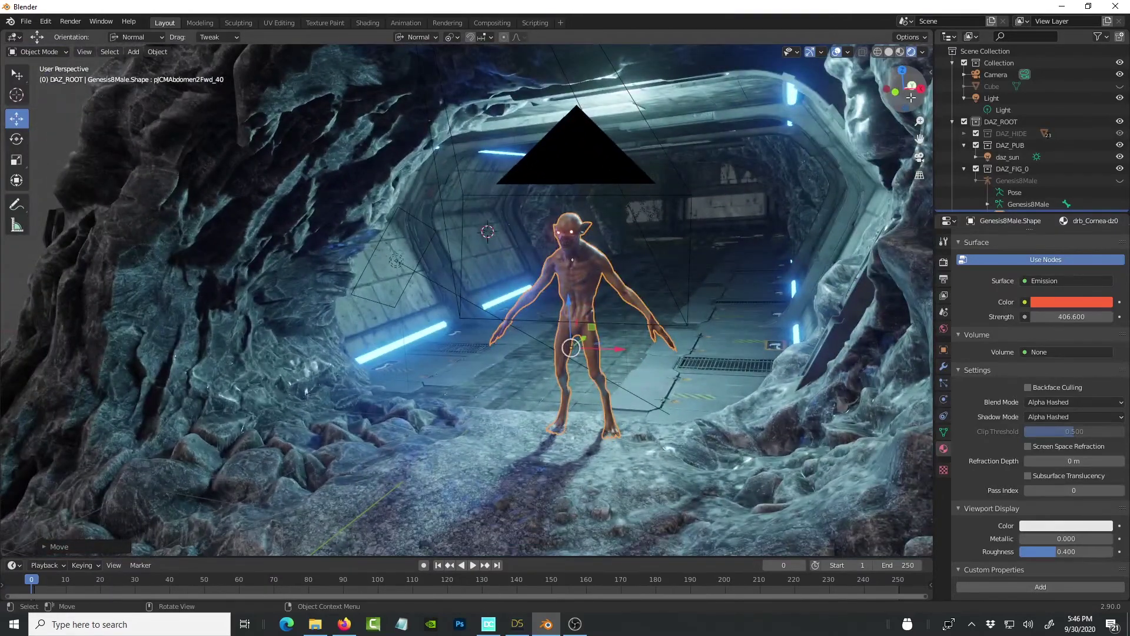
left_click_drag(903, 90, 912, 98)
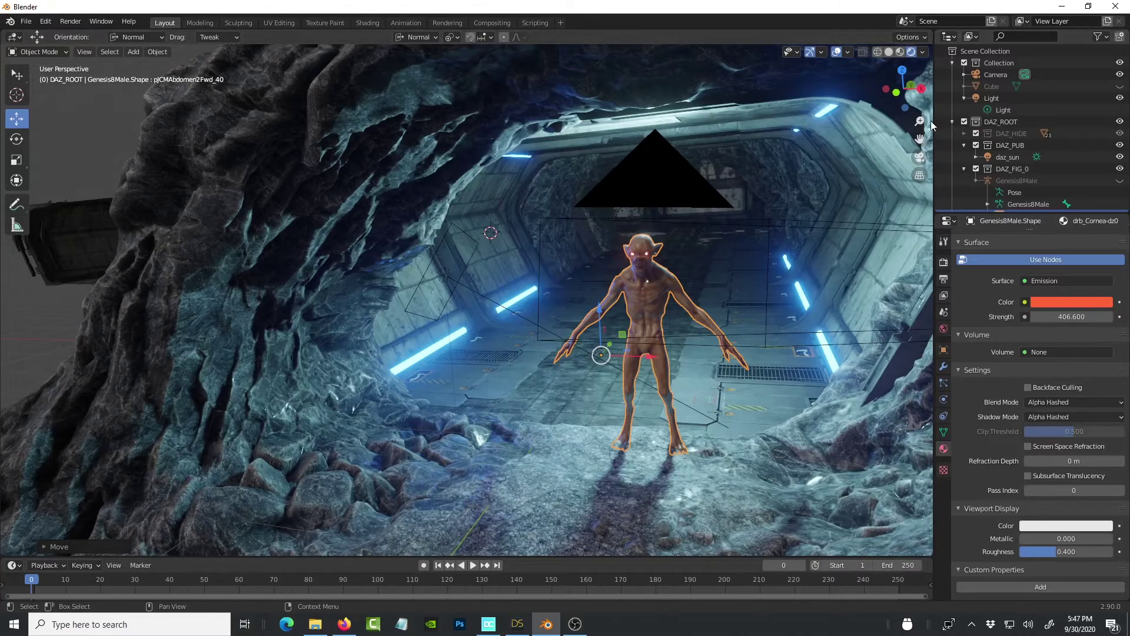
scroll(466, 300, "up", 8)
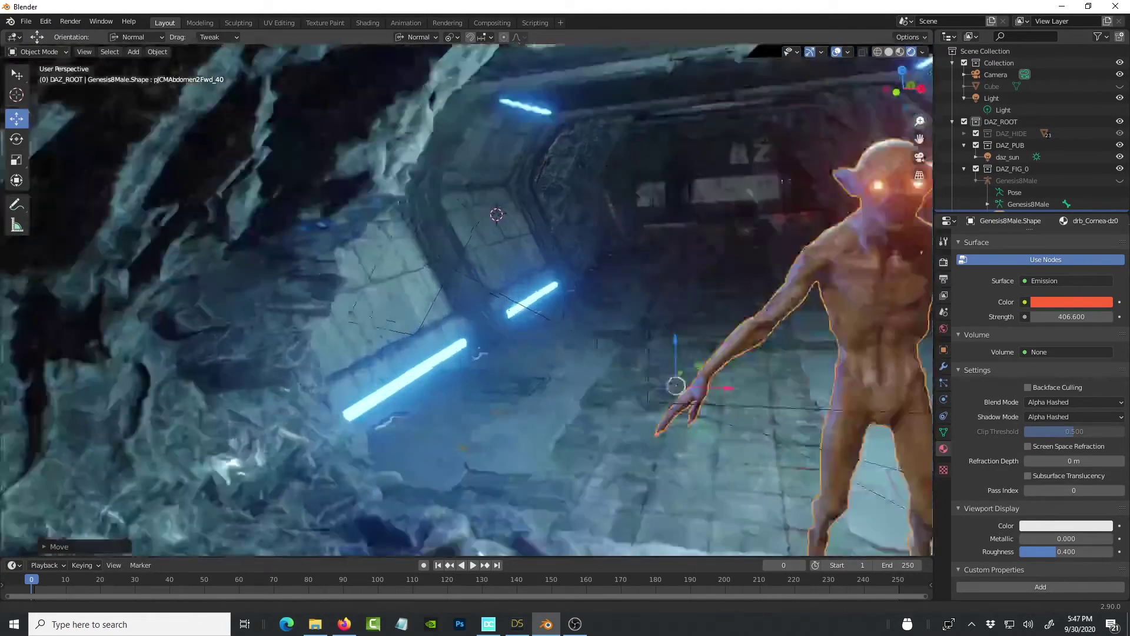
scroll(466, 300, "up", 5)
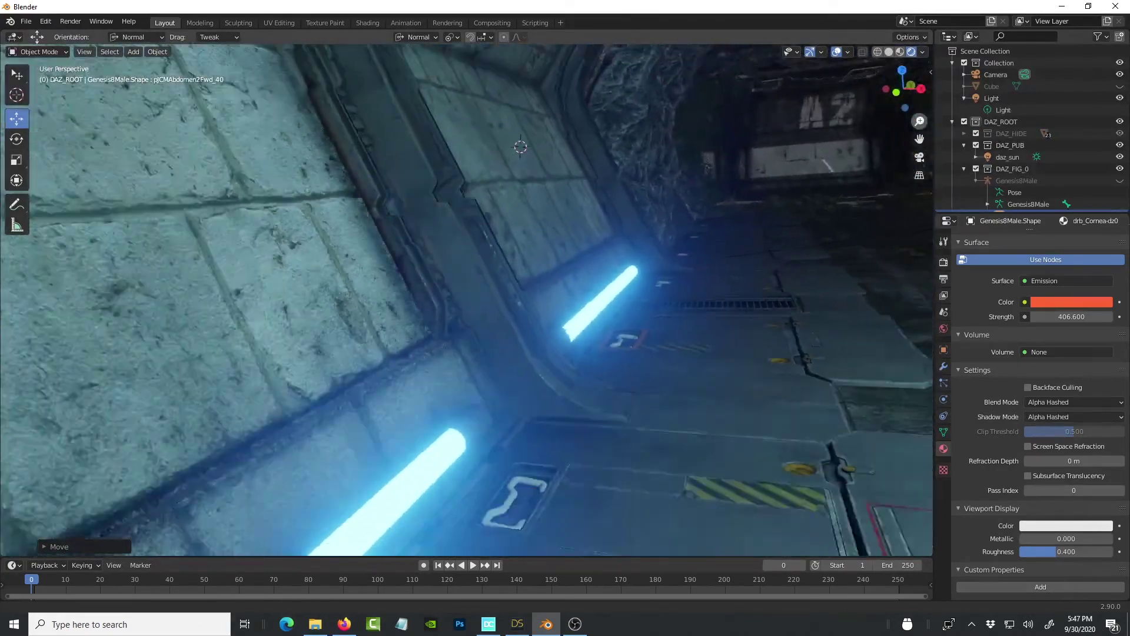
scroll(466, 300, "down", 4)
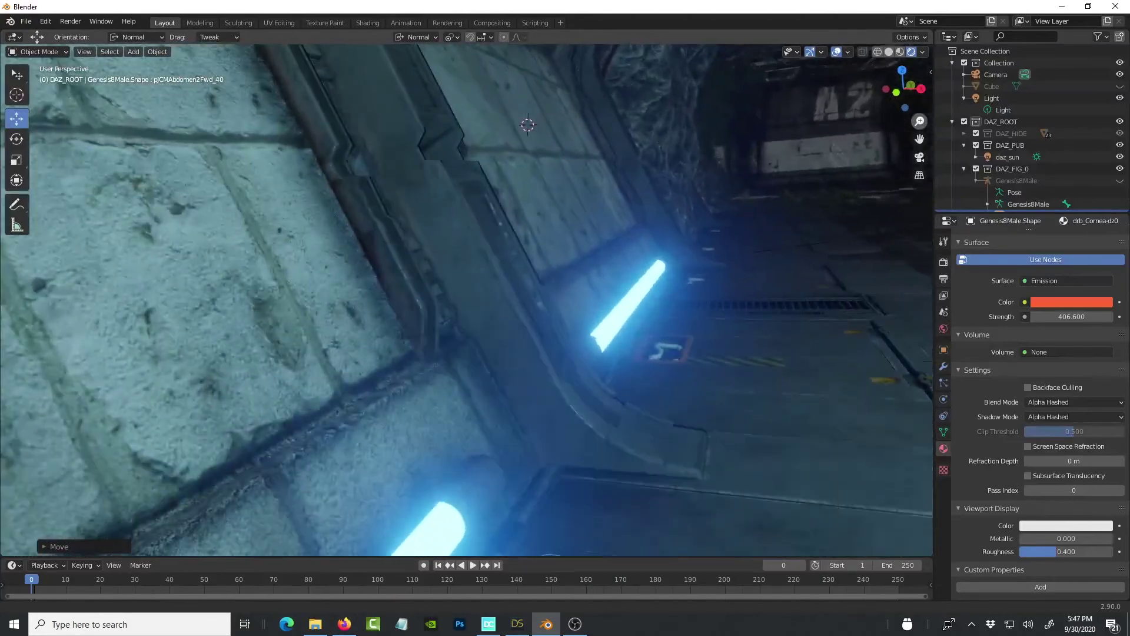
scroll(466, 300, "down", 10)
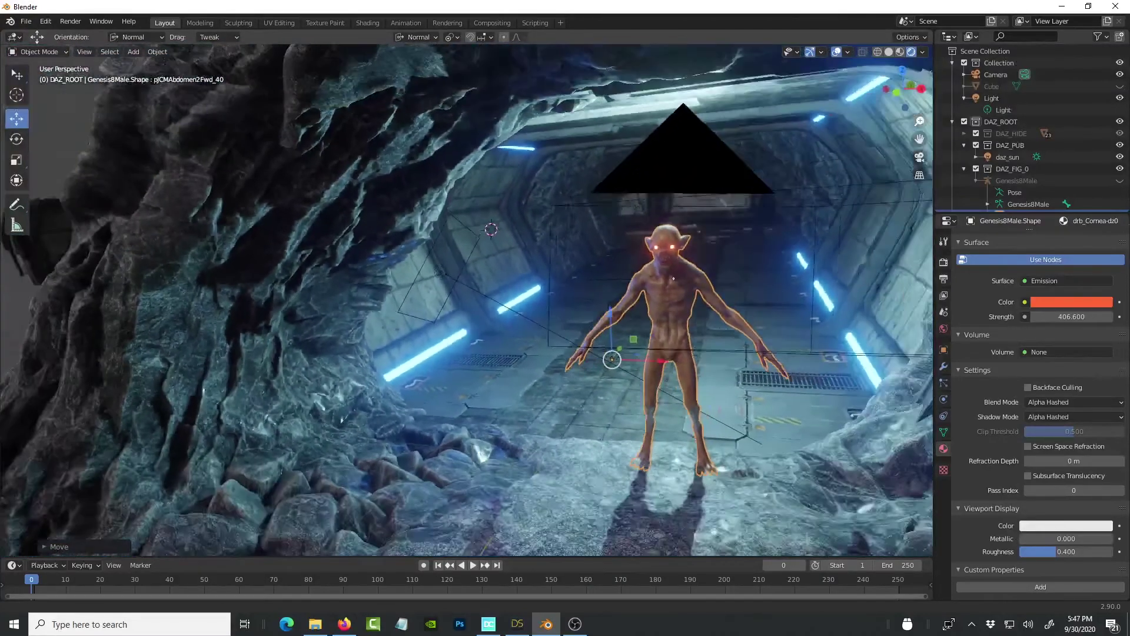
scroll(676, 278, "up", 6)
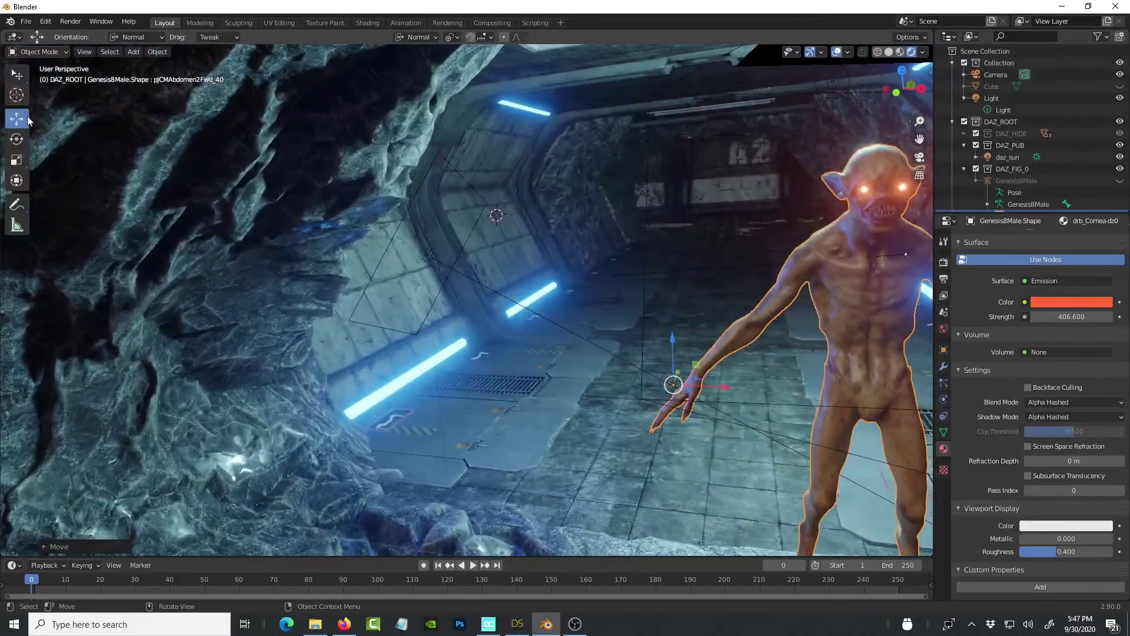
Center the creature and switch to the scene camera's blurred-corridor close-up.
left_click_drag(920, 138, 842, 141)
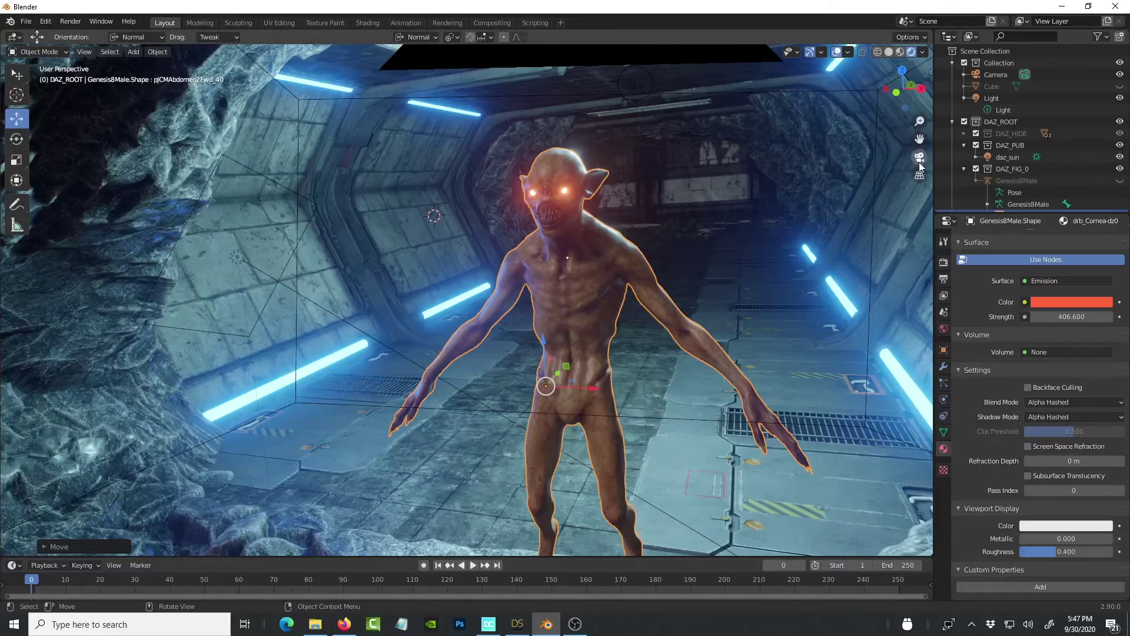
scroll(775, 251, "down", 4)
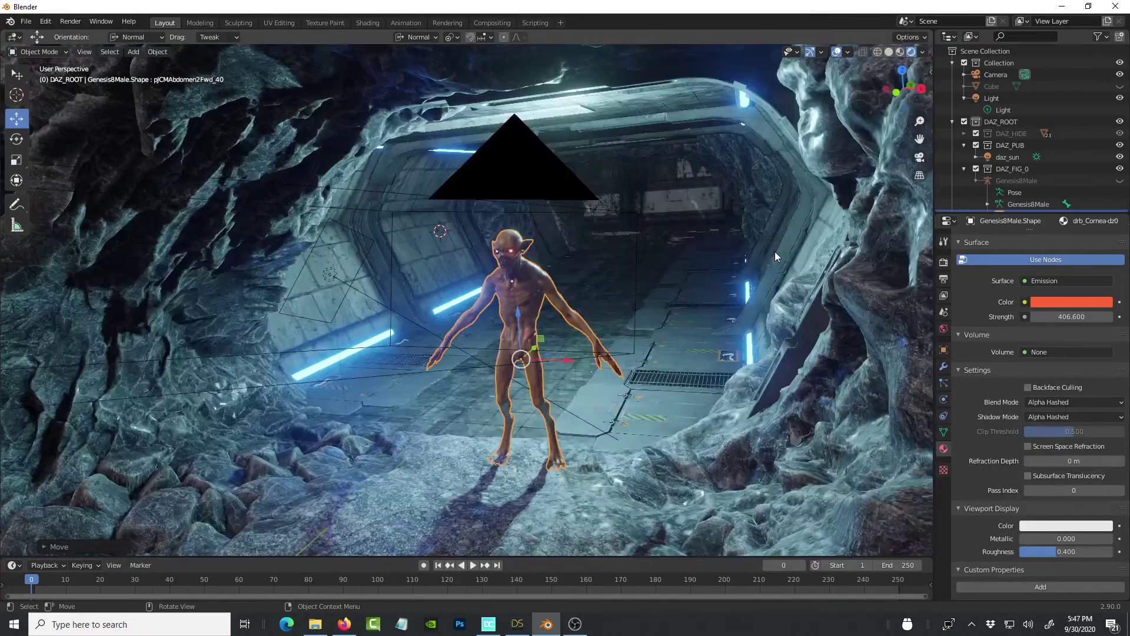
left_click(919, 157)
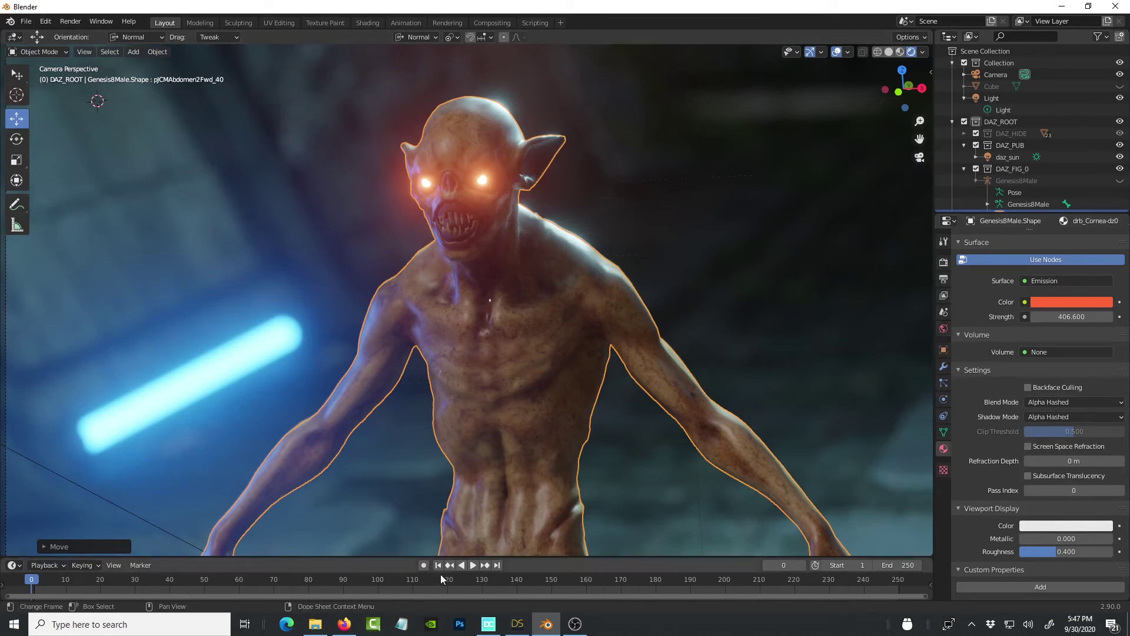
Bring Firefox's Daz to Blender bridge page to the front.
left_click(347, 626)
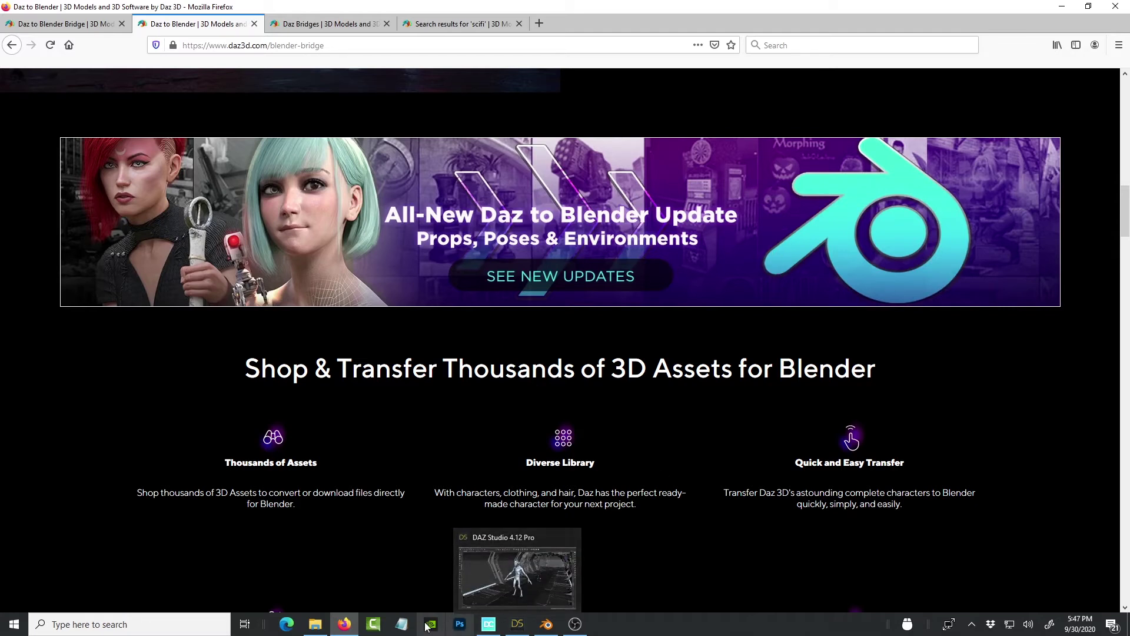
Bring Blender's camera view of the glowing-eyed alien back to the front.
mouse_move(346, 629)
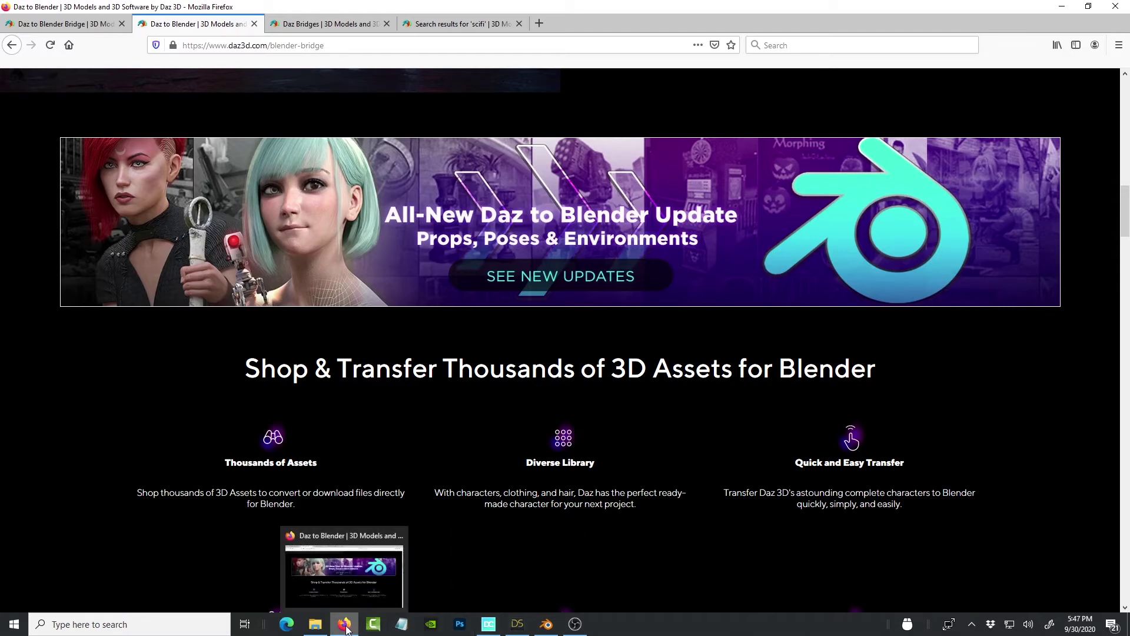
left_click(546, 624)
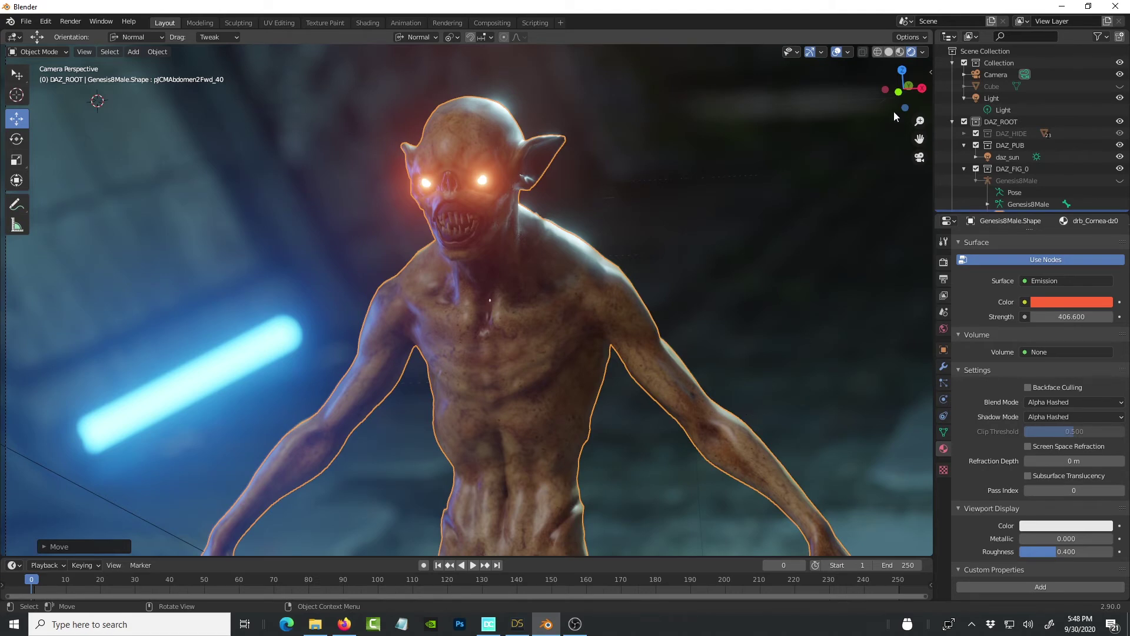
Orbit out of the camera view until the alien faces the viewer, then return to the scene camera.
left_click_drag(903, 89, 906, 89)
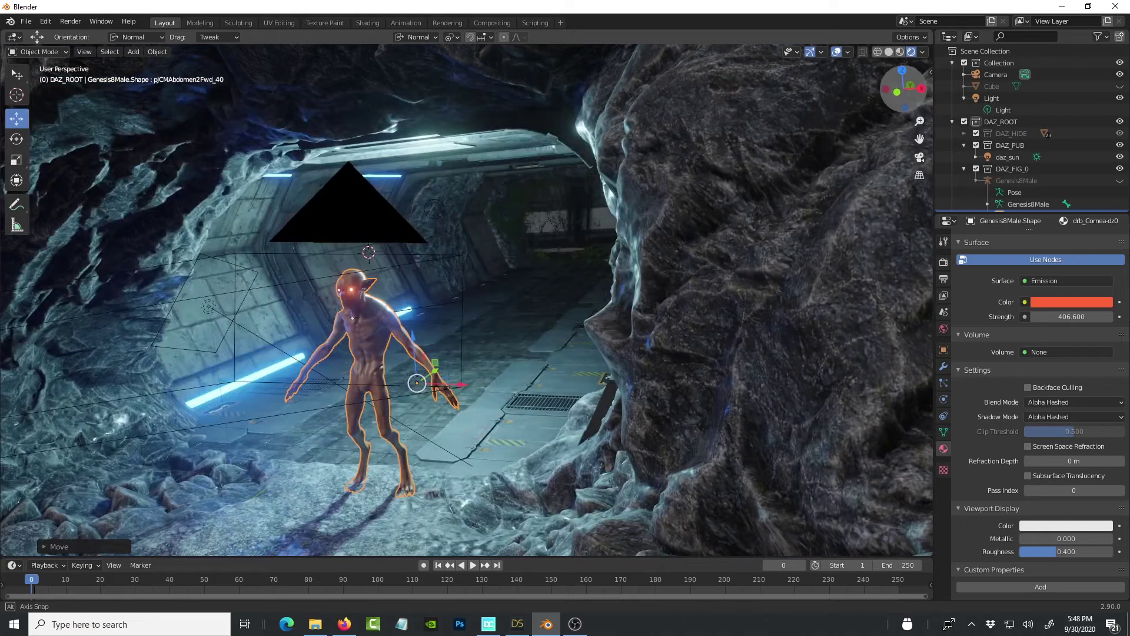
left_click_drag(907, 89, 921, 92)
left_click(920, 157)
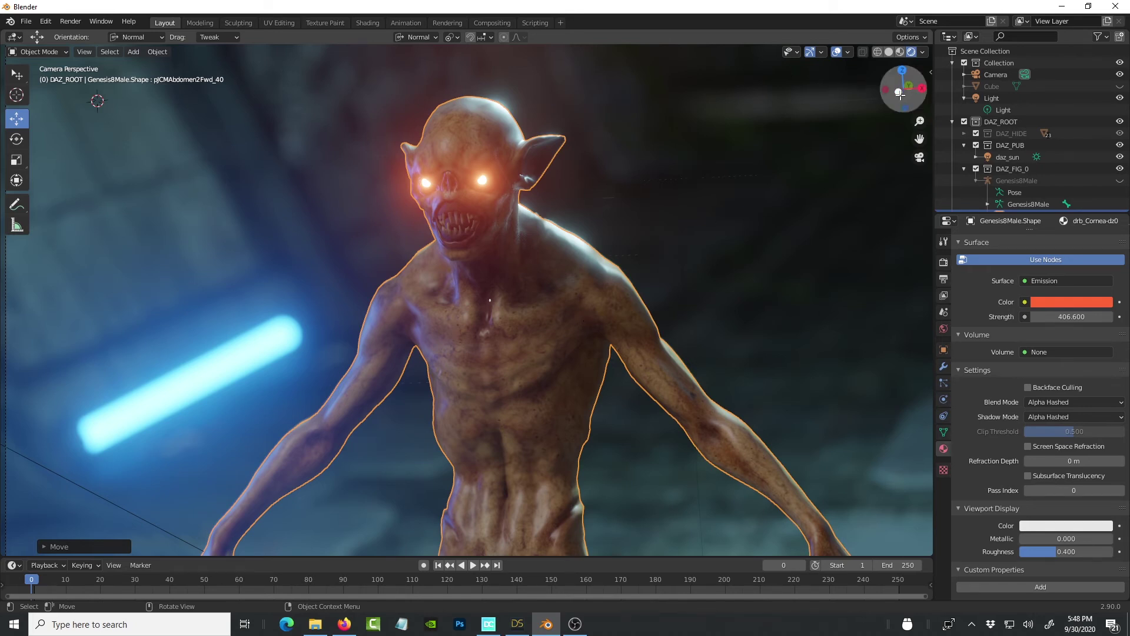
Orbit and pan across the cave tunnel, then go back through the camera and zoom.
mouse_move(903, 89)
left_mouse_down()
mouse_move(919, 92)
mouse_move(910, 99)
left_mouse_up()
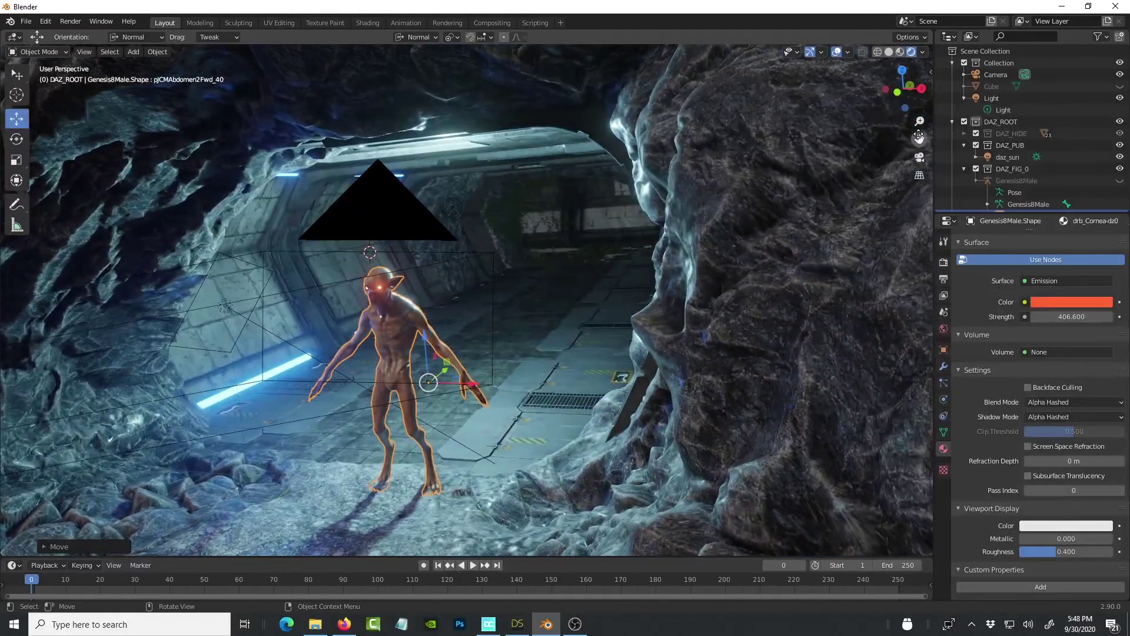
mouse_move(920, 139)
left_mouse_down()
mouse_move(824, 147)
mouse_move(919, 138)
left_mouse_up()
left_click(918, 158)
scroll(602, 322, "down", 5)
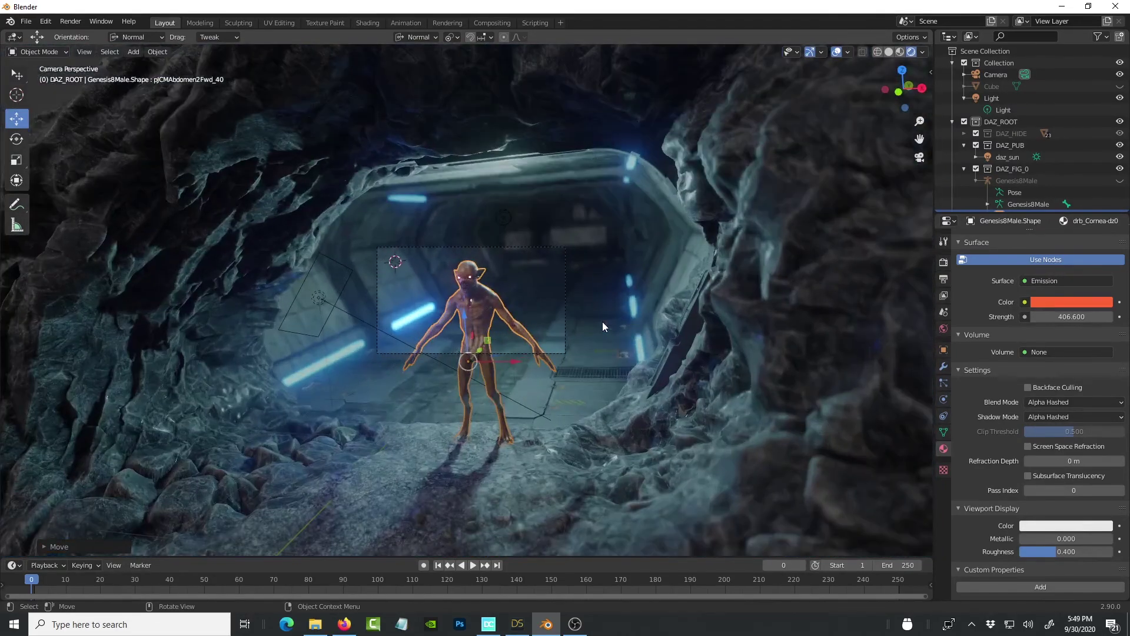
scroll(603, 323, "up", 4)
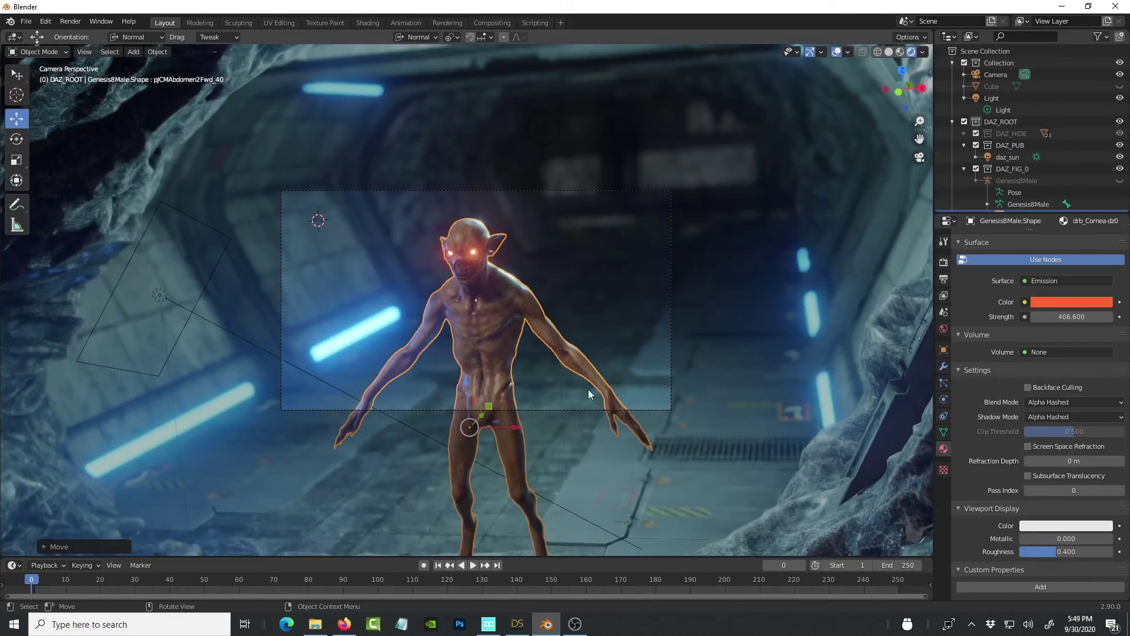
In the browser's 'scifi' search results, open the StarXlook Scifi Outfit product page.
left_click(345, 624)
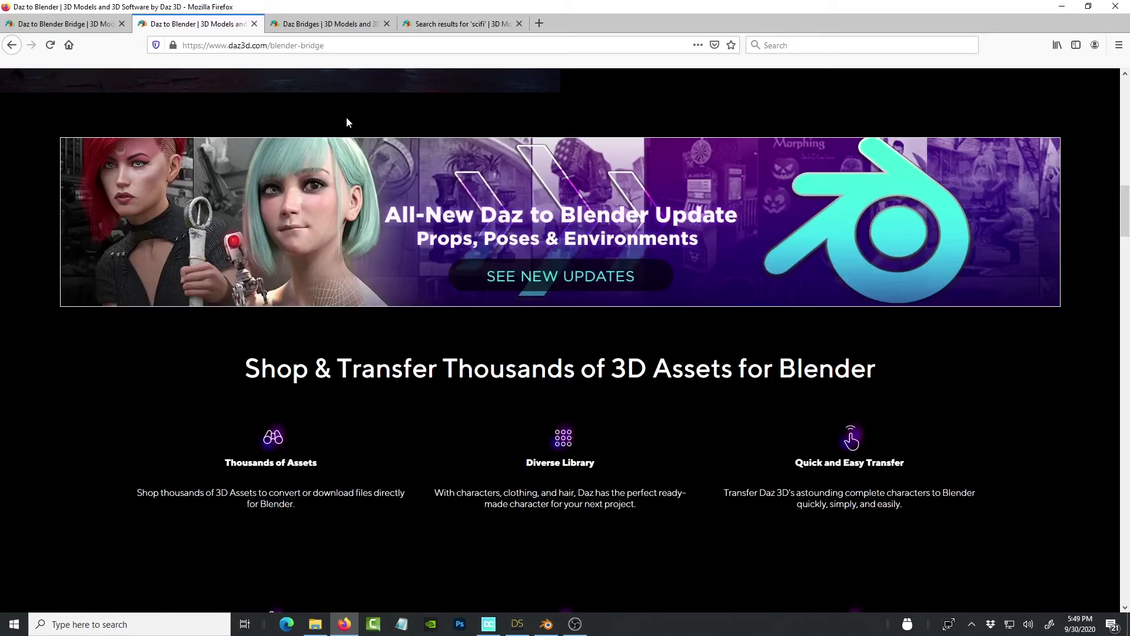
left_click(462, 23)
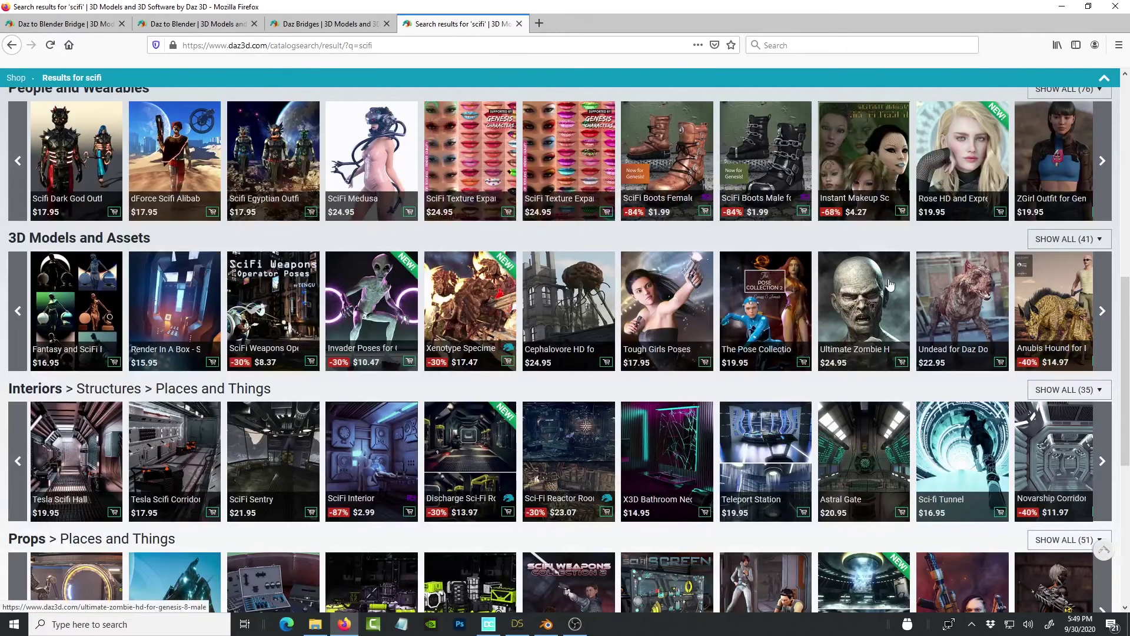
scroll(894, 285, "up", 10)
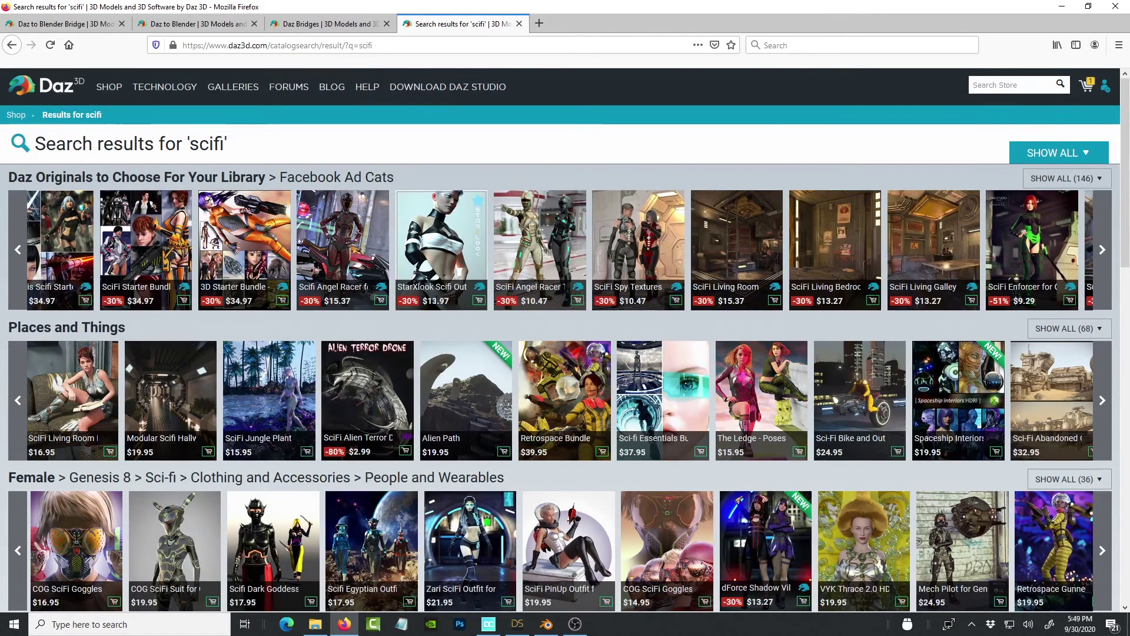
left_click(444, 265)
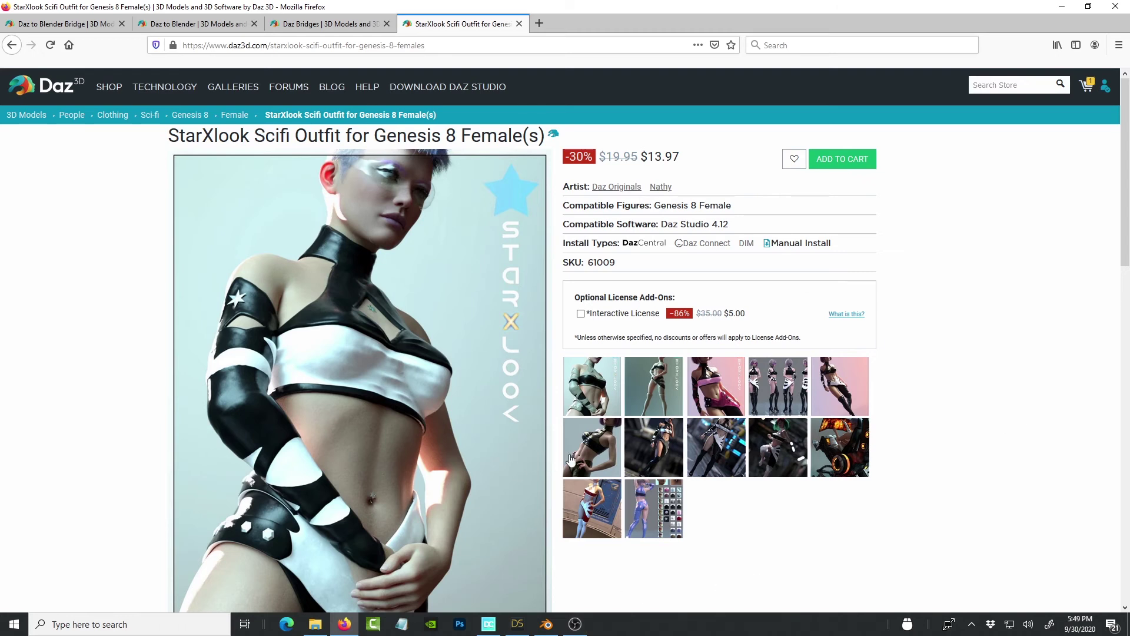
Go back to the 'scifi' results, view the SciFi Living Room product page, then return to Blender.
left_click(18, 47)
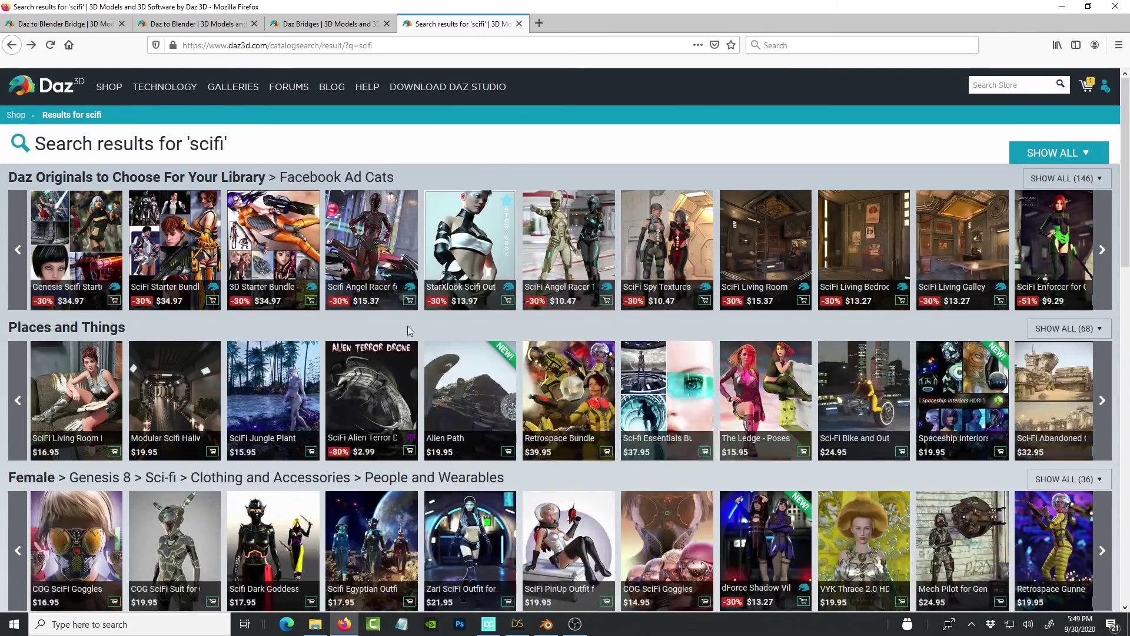
scroll(411, 326, "down", 3)
scroll(803, 266, "up", 3)
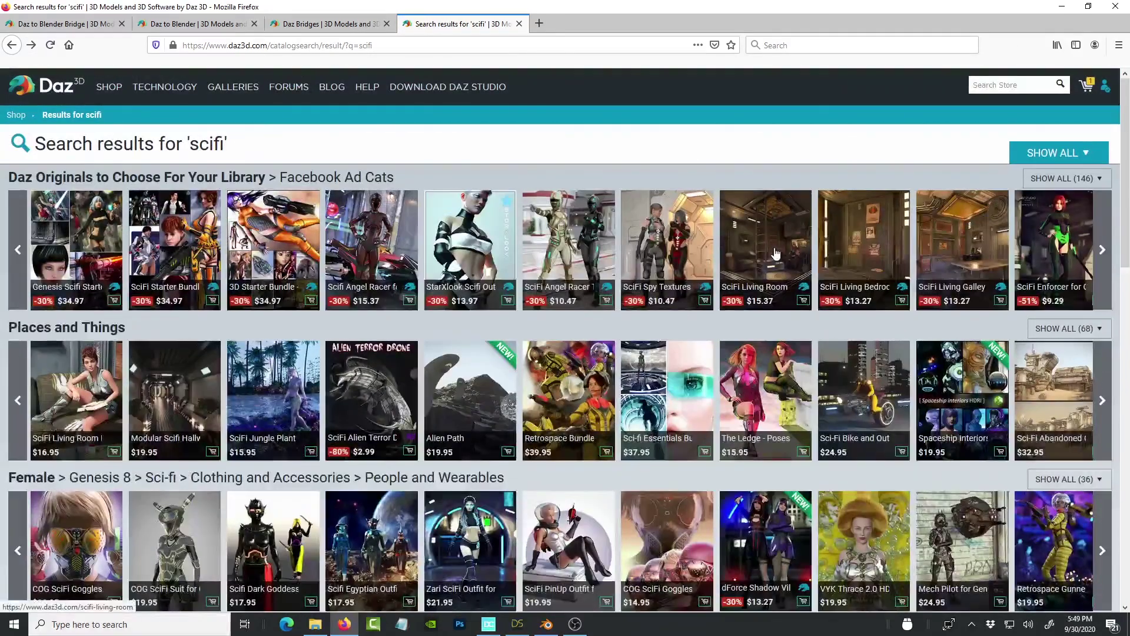
left_click(777, 258)
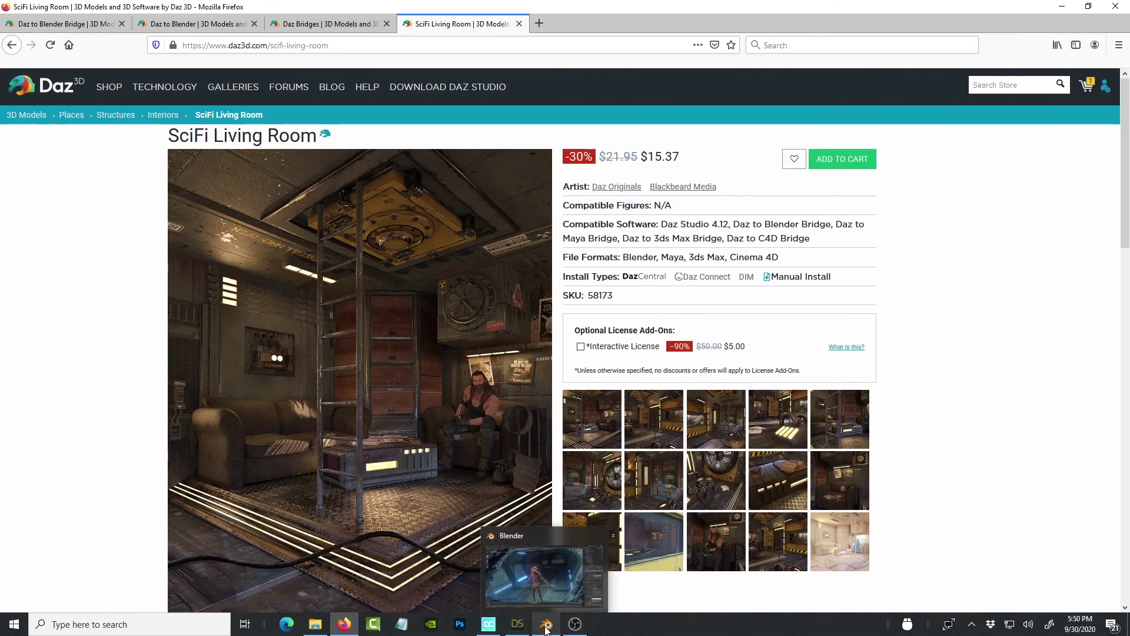
left_click(556, 601)
scroll(503, 334, "up", 4)
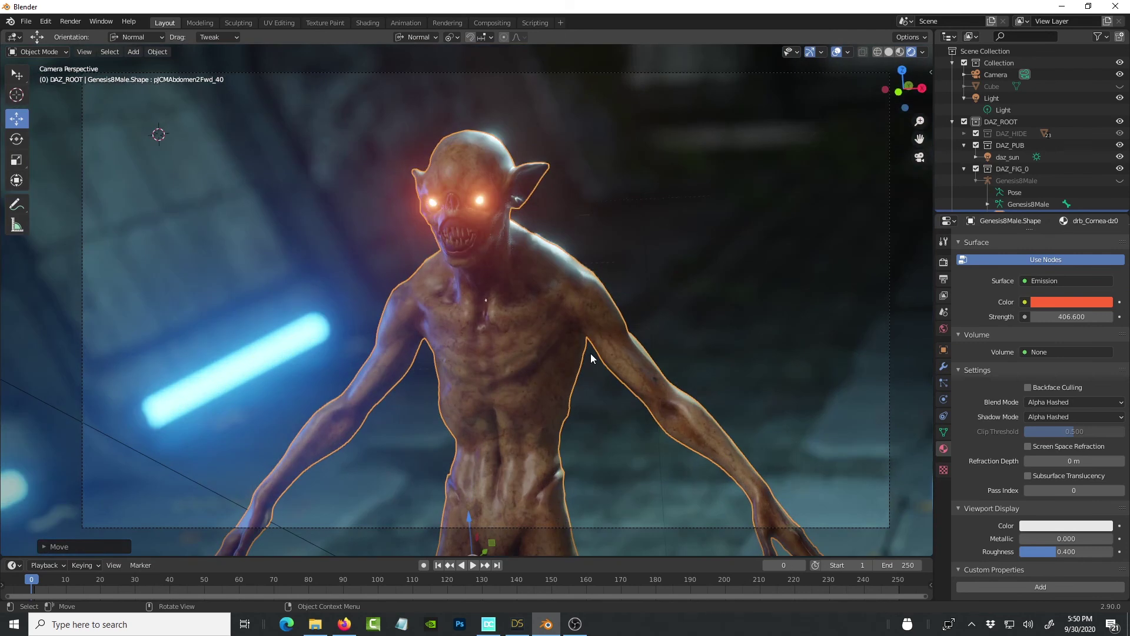